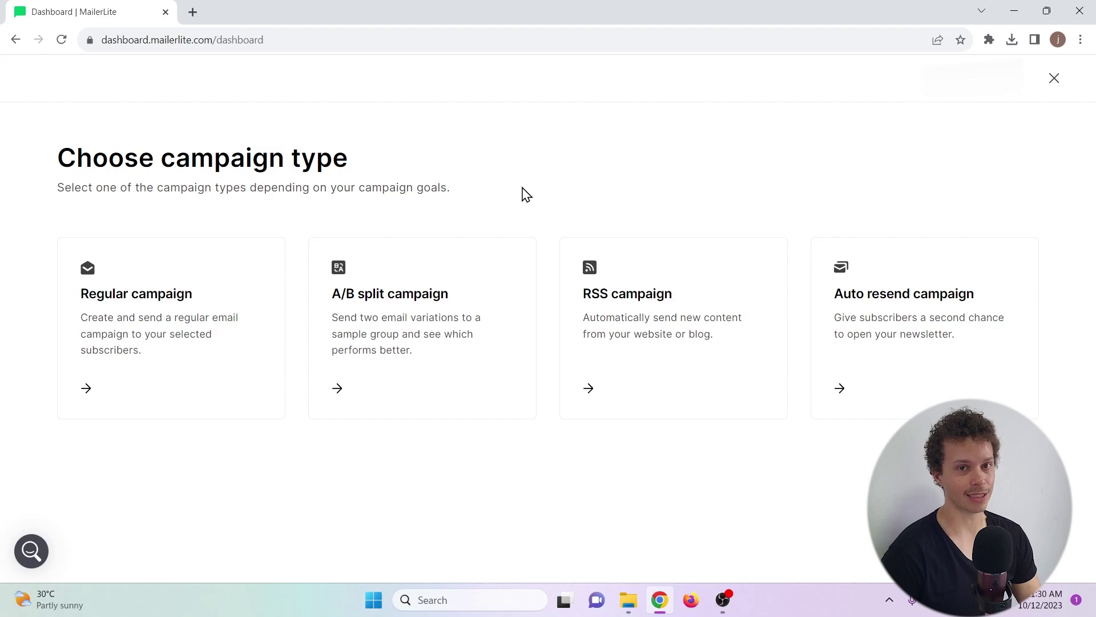
Start a new Regular email campaign from the campaign type page.
{"action": "left_click", "coordinate": [223, 282]}
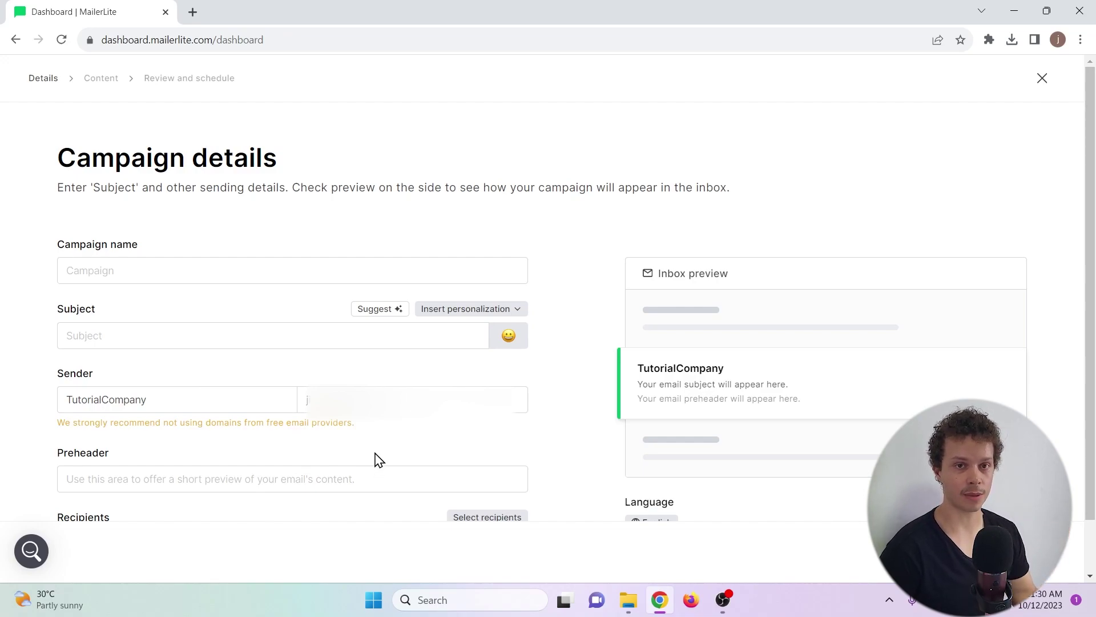
Name the campaign Tutorial Campaign, personalise the subject with Name plus a grinning emoji, and add a thank-you preheader.
{"action": "scroll", "coordinate": [381, 416], "scroll_direction": "down", "scroll_amount": 1}
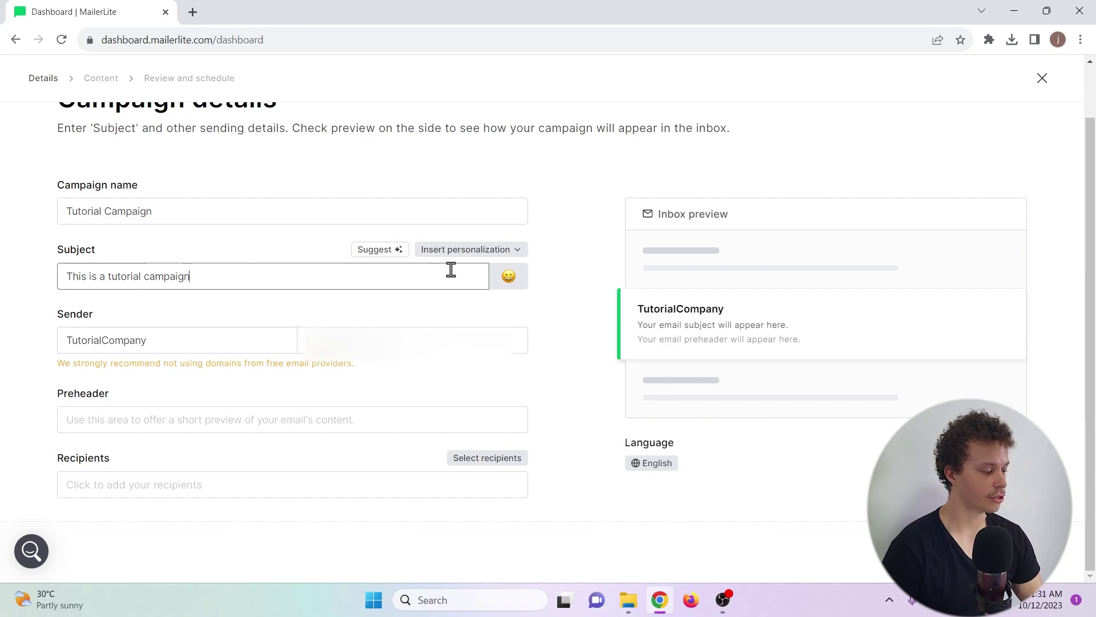
{"action": "left_click", "coordinate": [488, 255]}
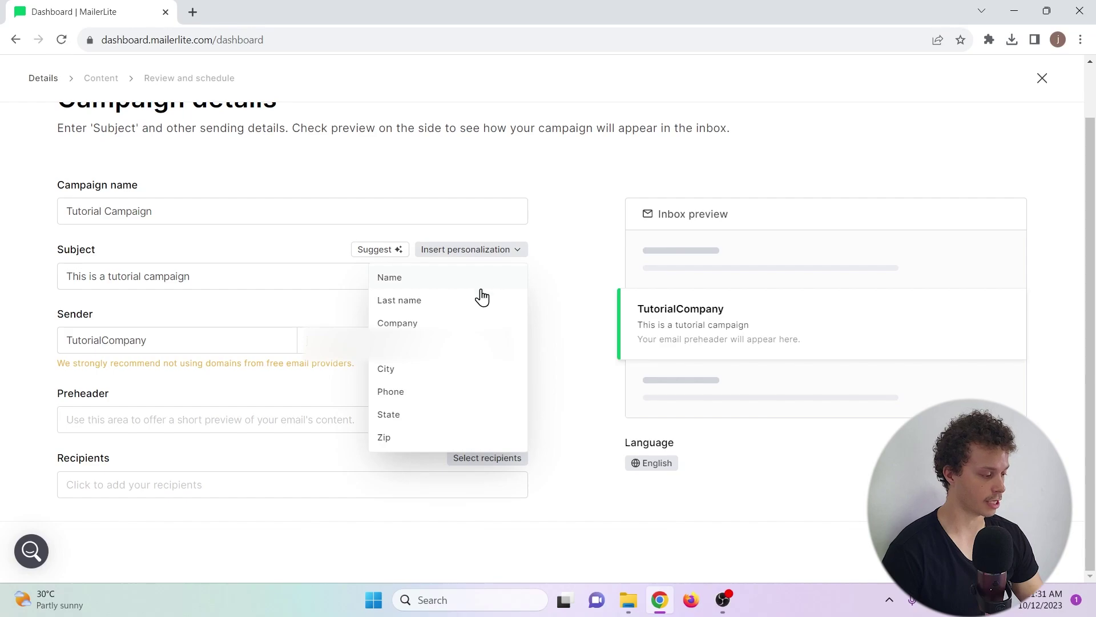
{"action": "left_click", "coordinate": [449, 277]}
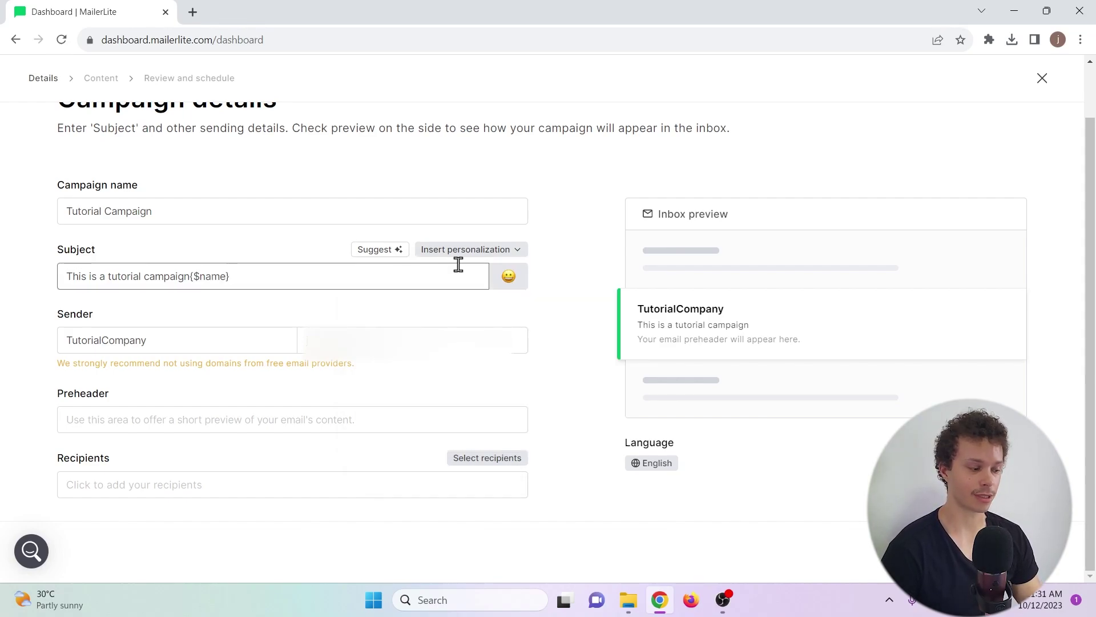
{"action": "left_click", "coordinate": [508, 276]}
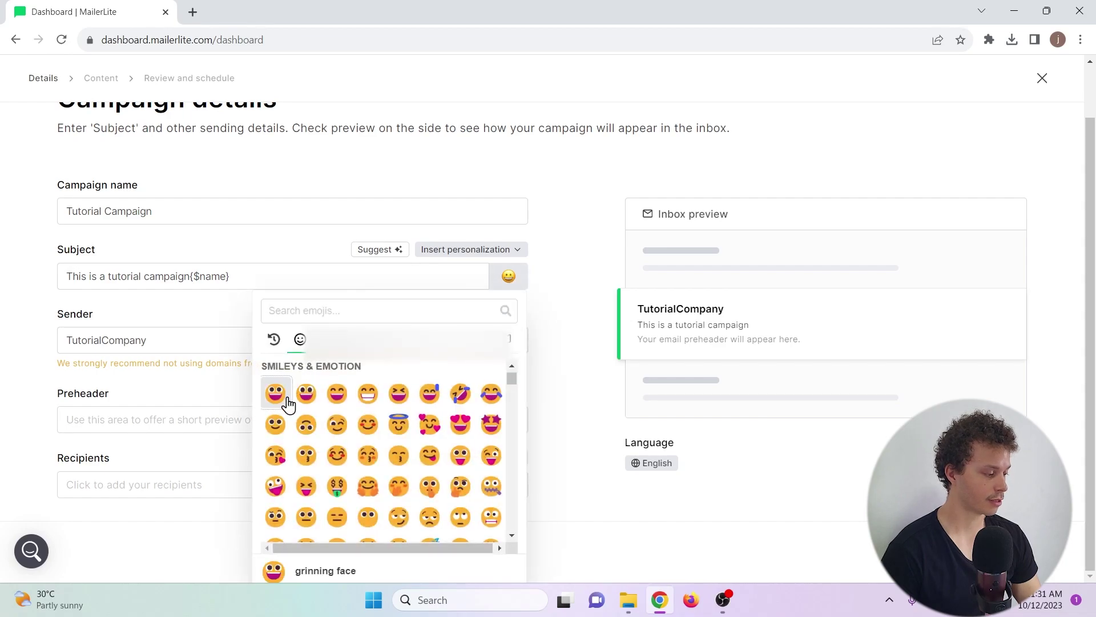
{"action": "left_click", "coordinate": [278, 396]}
{"action": "left_click", "coordinate": [74, 419]}
{"action": "type", "text": "Thank you for viewing this tutorial video."}
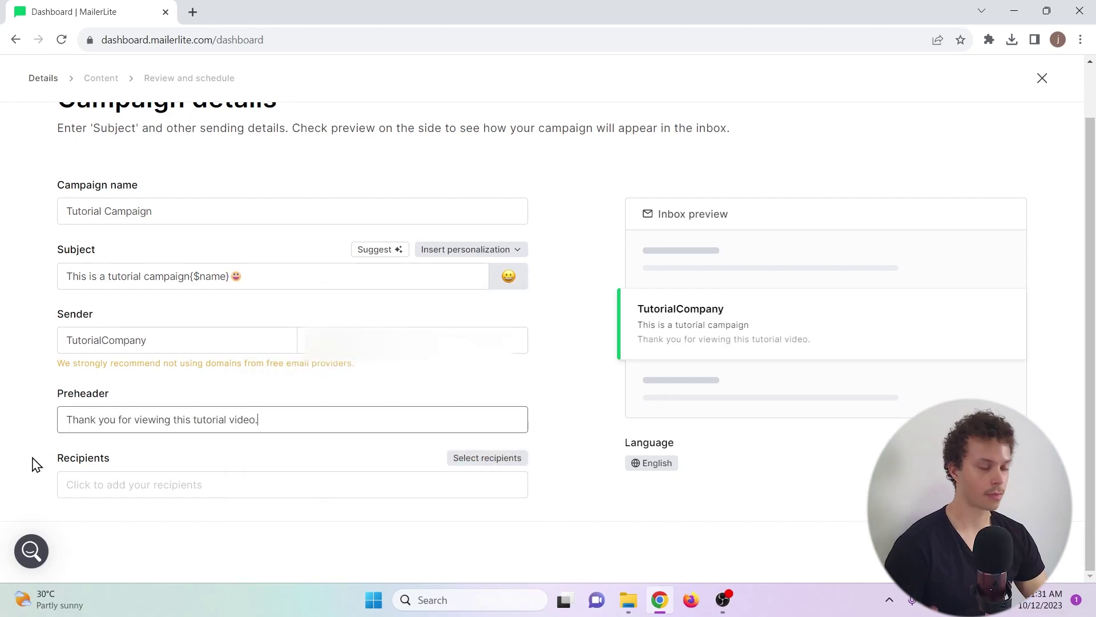
Tick All active subscribers as recipients, then open the Advanced filter types.
{"action": "left_click", "coordinate": [99, 484]}
{"action": "left_click", "coordinate": [205, 347]}
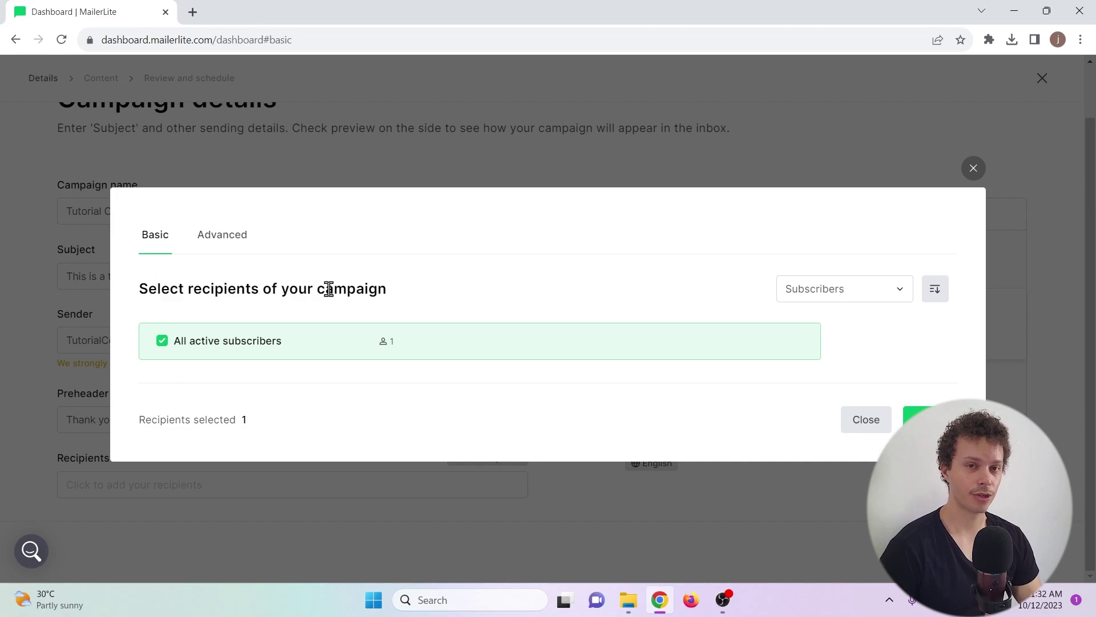
{"action": "left_click", "coordinate": [241, 244]}
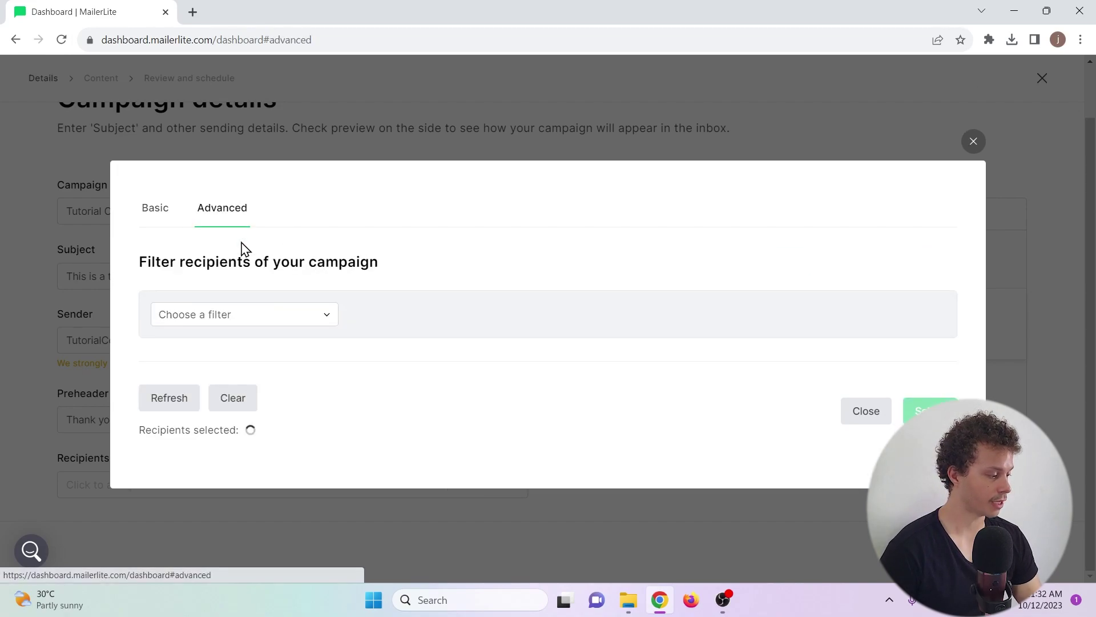
{"action": "left_click", "coordinate": [273, 316]}
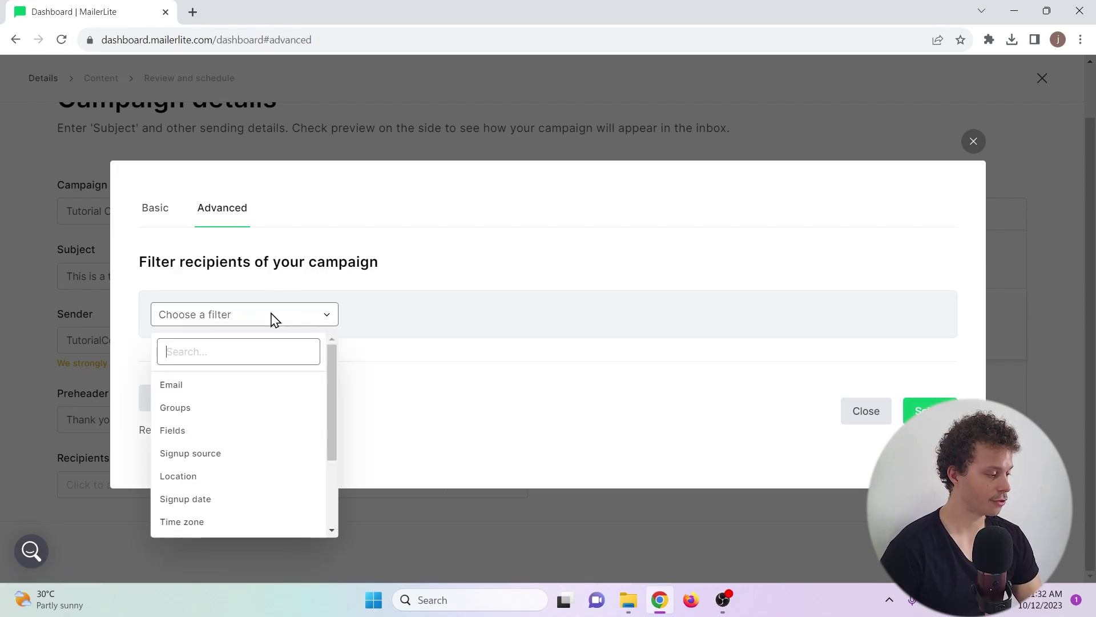
{"action": "left_click", "coordinate": [321, 316]}
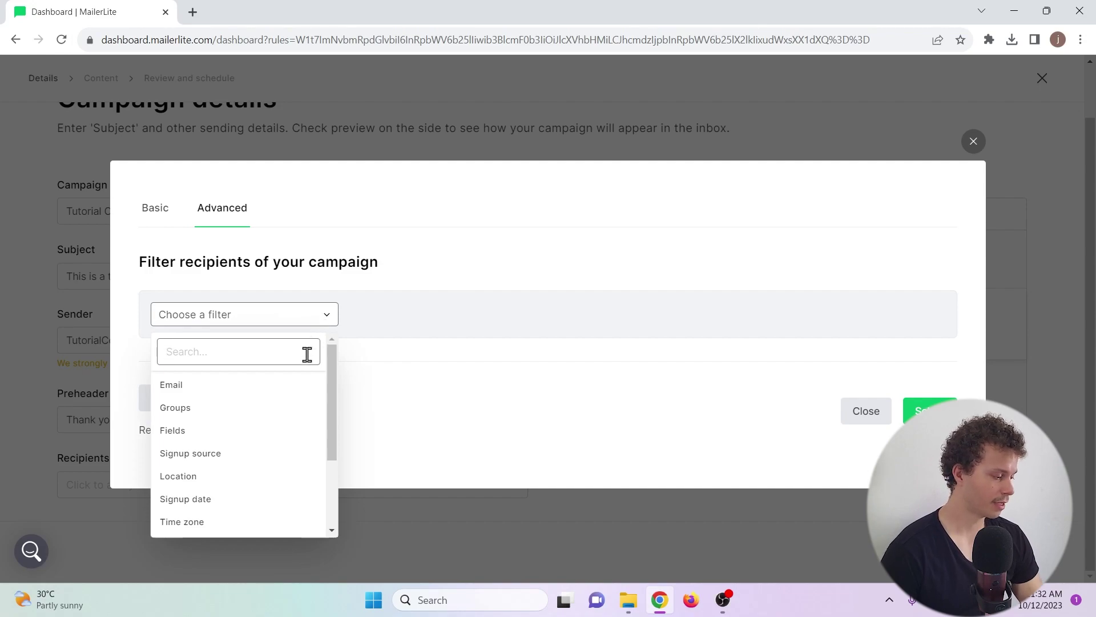
Try a Location is United States of America filter, then return to the Basic tab.
{"action": "scroll", "coordinate": [337, 413], "scroll_direction": "down", "scroll_amount": 1}
{"action": "scroll", "coordinate": [336, 414], "scroll_direction": "down", "scroll_amount": 1}
{"action": "left_click", "coordinate": [294, 414]}
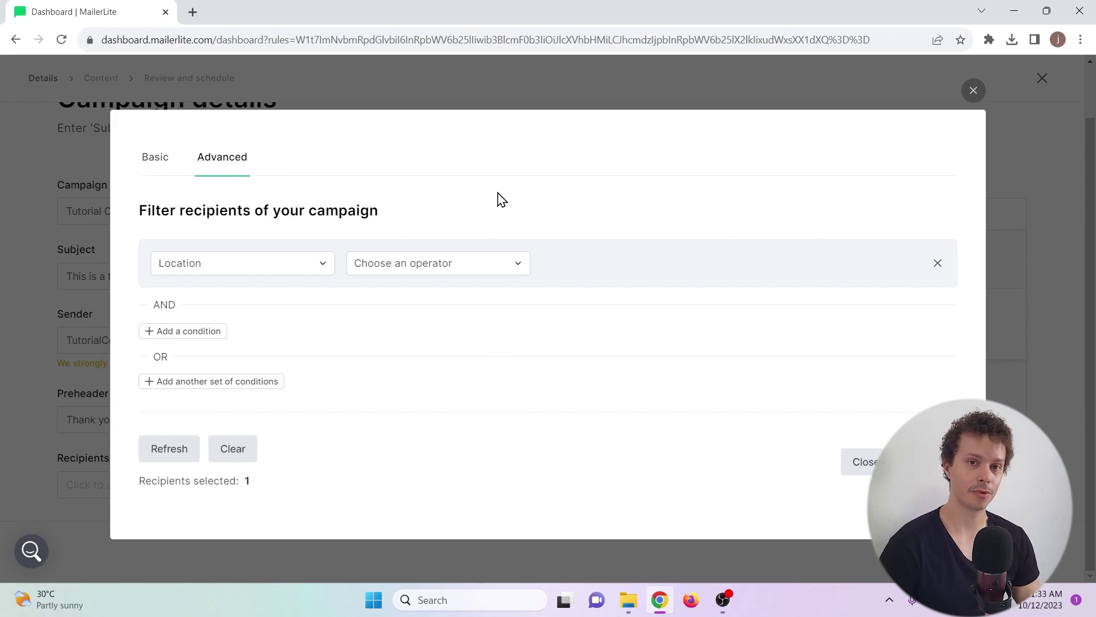
{"action": "left_click", "coordinate": [482, 261]}
{"action": "left_click", "coordinate": [455, 294]}
{"action": "left_click", "coordinate": [594, 267]}
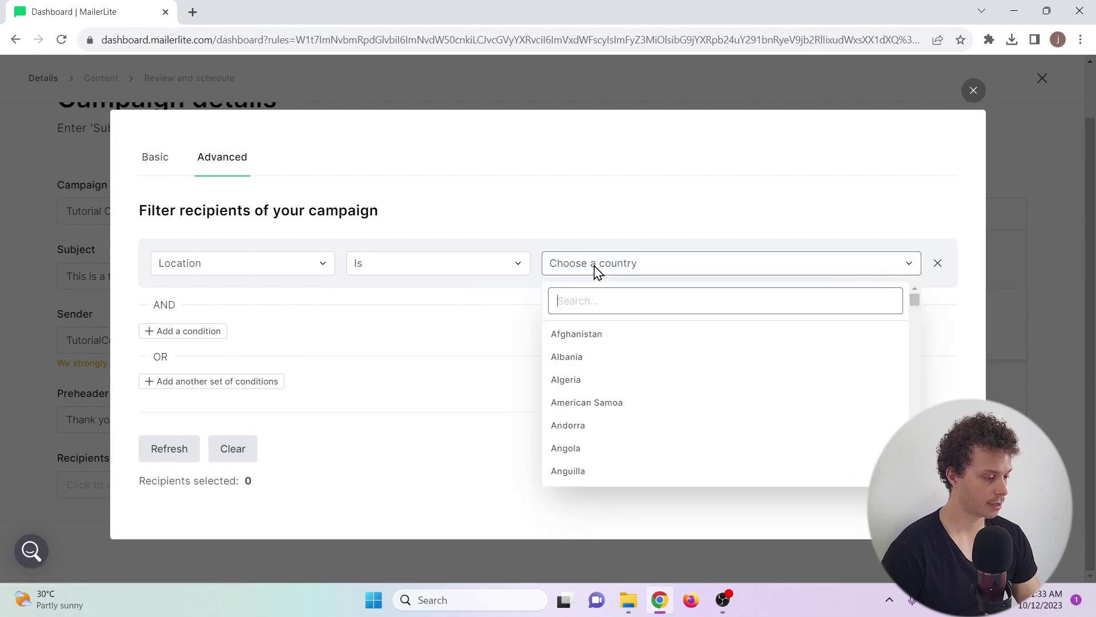
{"action": "type", "text": "united"}
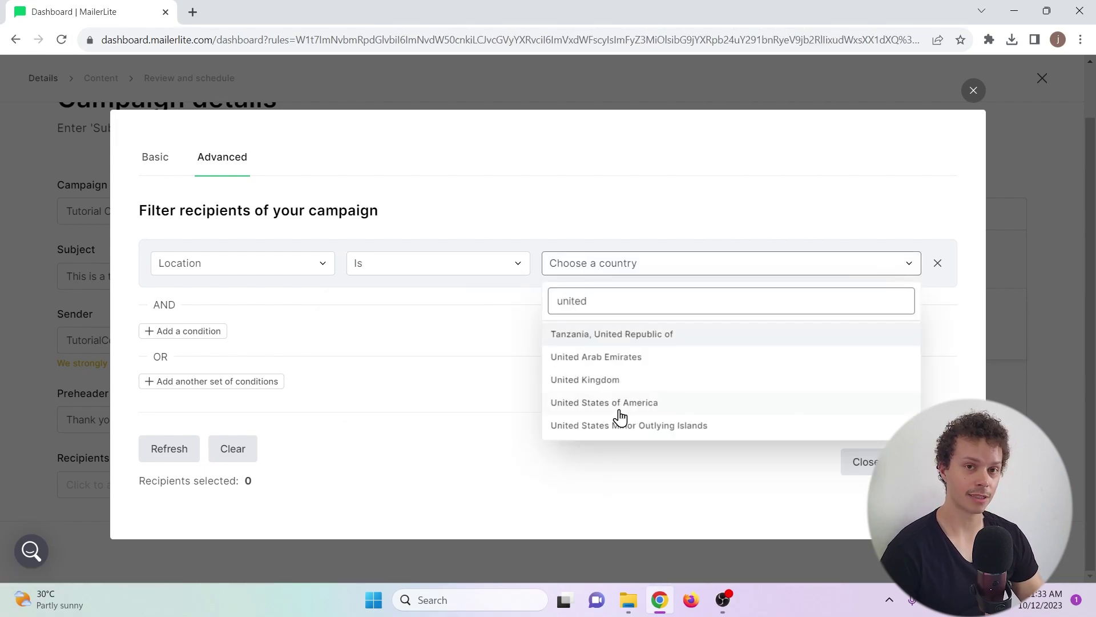
{"action": "left_click", "coordinate": [621, 407]}
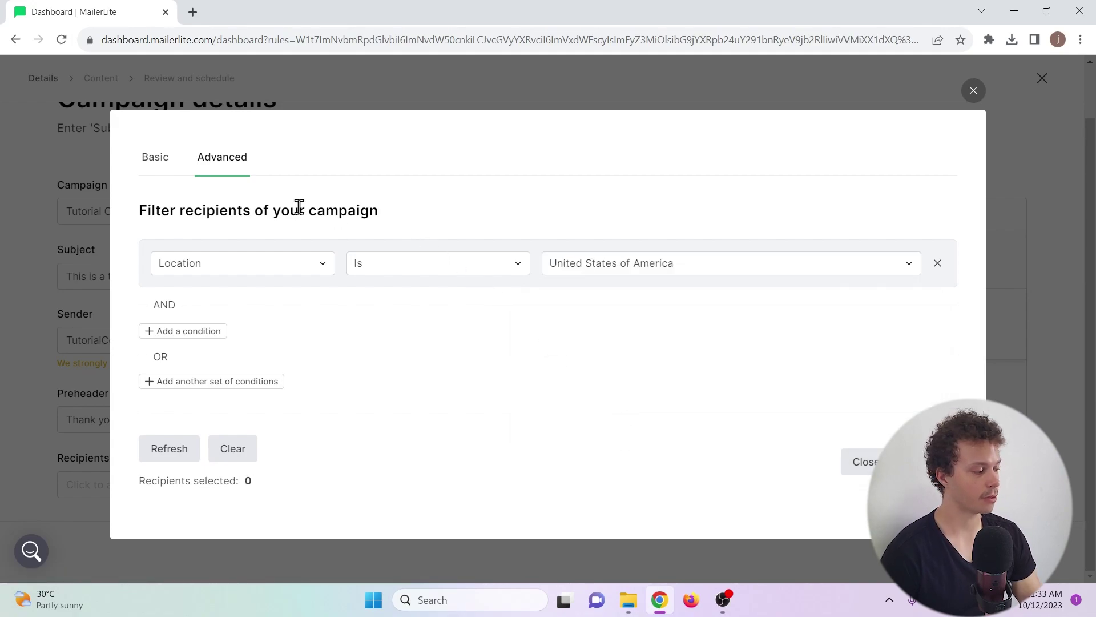
{"action": "left_click", "coordinate": [155, 156]}
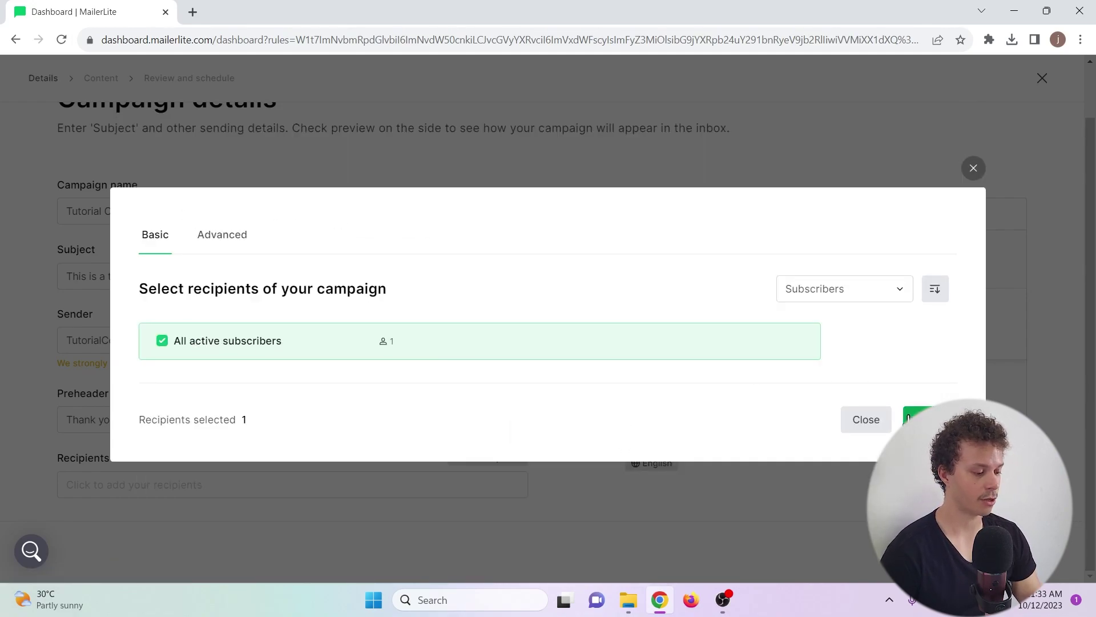
Save the recipients dialog so the campaign lists All subscribers.
{"action": "left_click", "coordinate": [916, 419]}
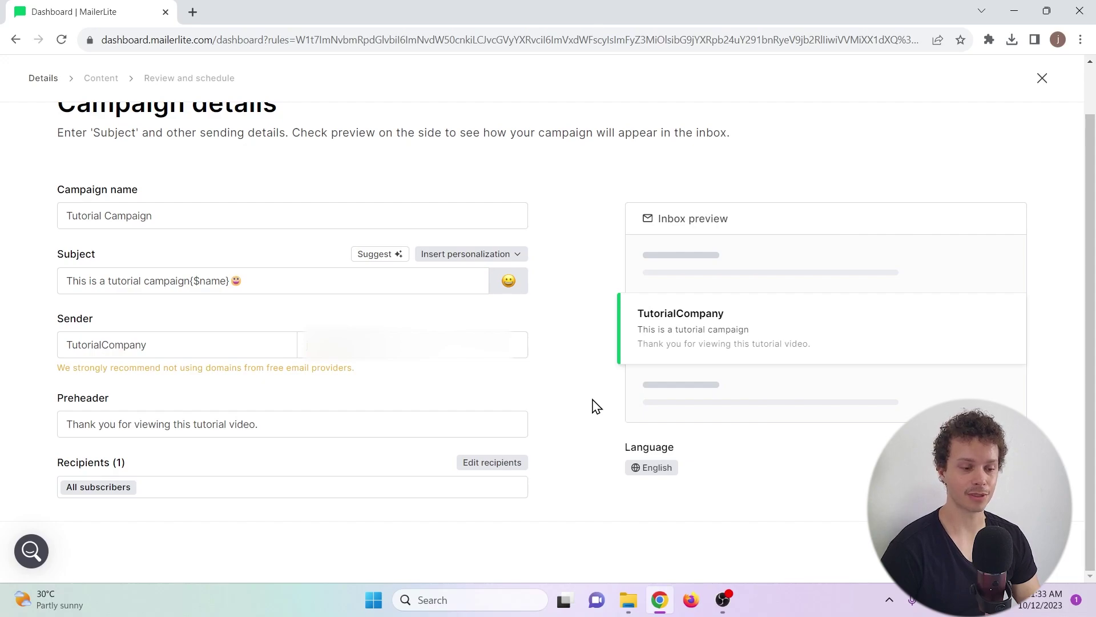
{"action": "mouse_move", "coordinate": [876, 467]}
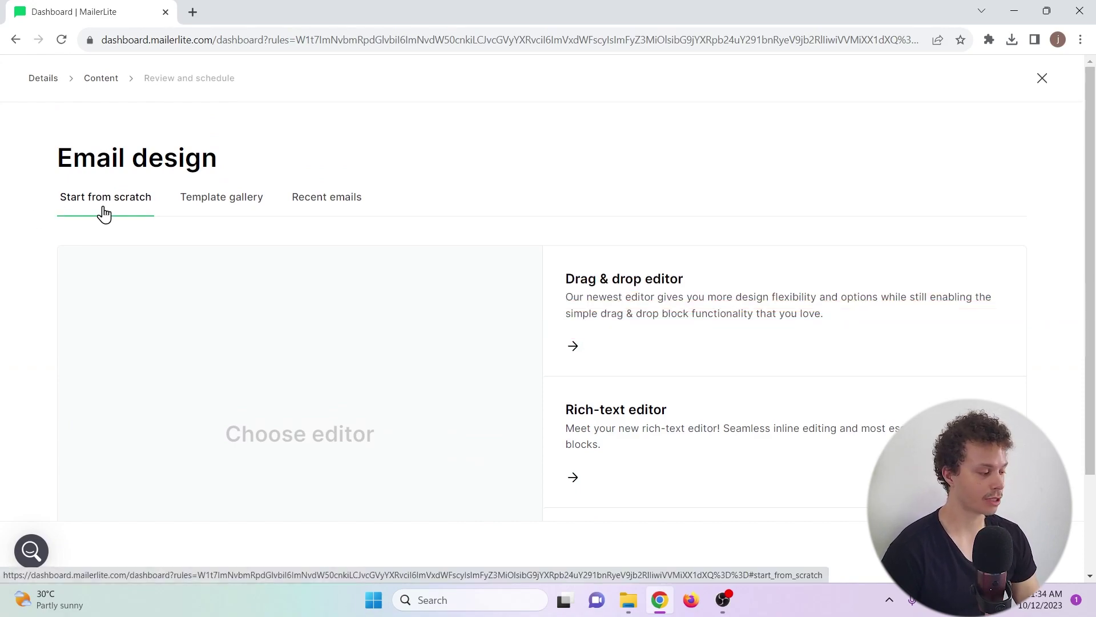
Browse Template gallery and Recent emails, then review the Drag & drop, Rich-text and Custom HTML editors.
{"action": "left_click", "coordinate": [193, 202]}
{"action": "scroll", "coordinate": [32, 227], "scroll_direction": "down", "scroll_amount": 5}
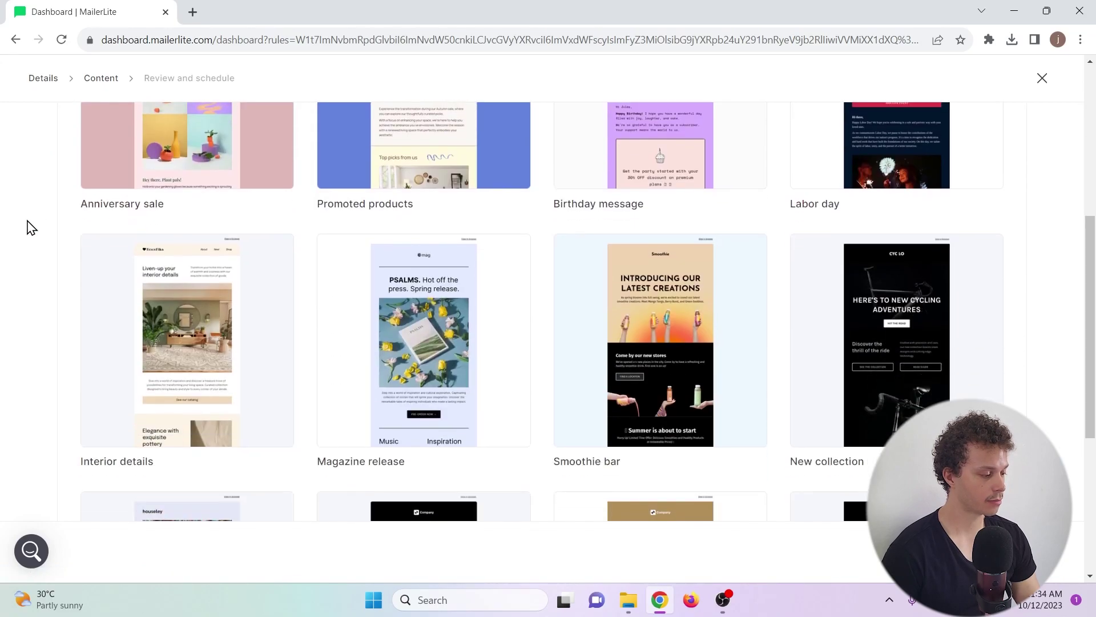
{"action": "scroll", "coordinate": [222, 211], "scroll_direction": "up", "scroll_amount": 5}
{"action": "left_click", "coordinate": [323, 199]}
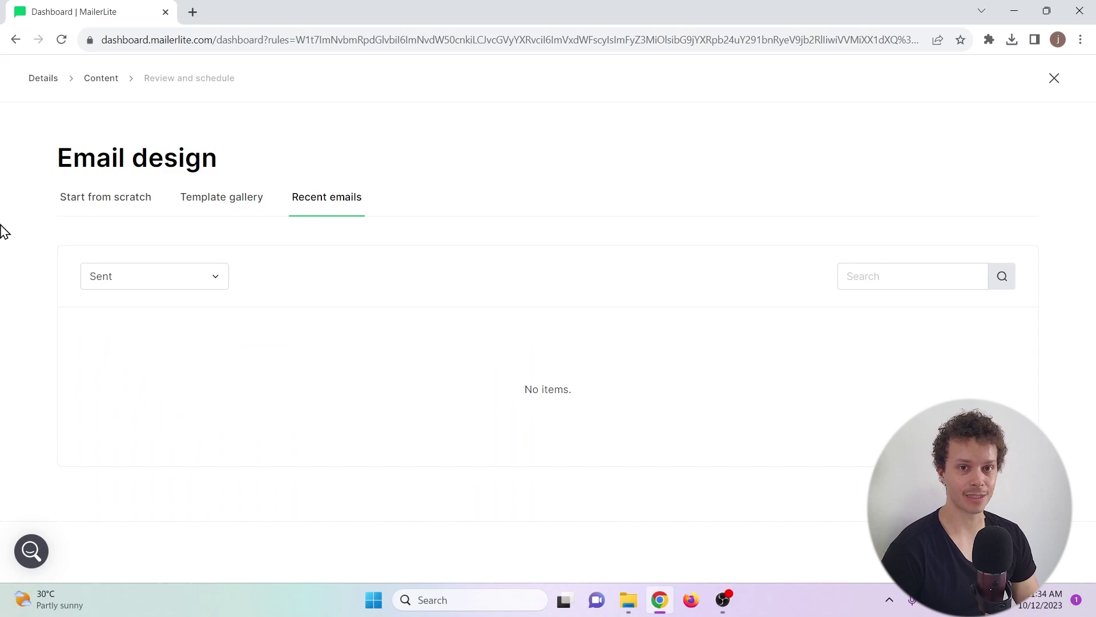
{"action": "left_click", "coordinate": [76, 207]}
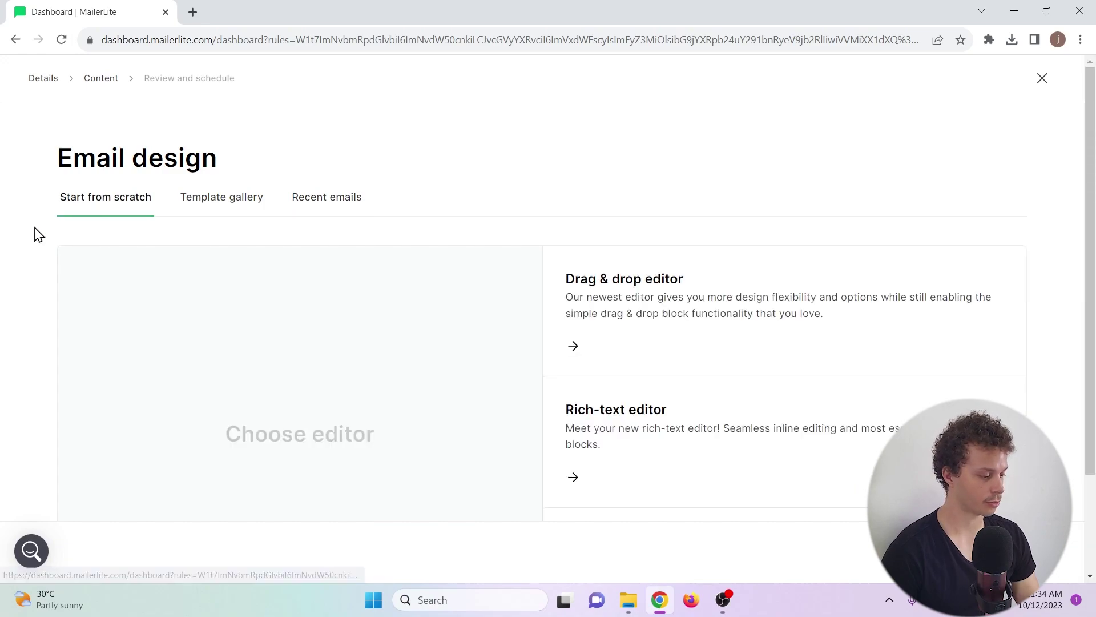
{"action": "scroll", "coordinate": [31, 234], "scroll_direction": "down", "scroll_amount": 1}
{"action": "scroll", "coordinate": [32, 237], "scroll_direction": "down", "scroll_amount": 1}
{"action": "mouse_move", "coordinate": [758, 179]}
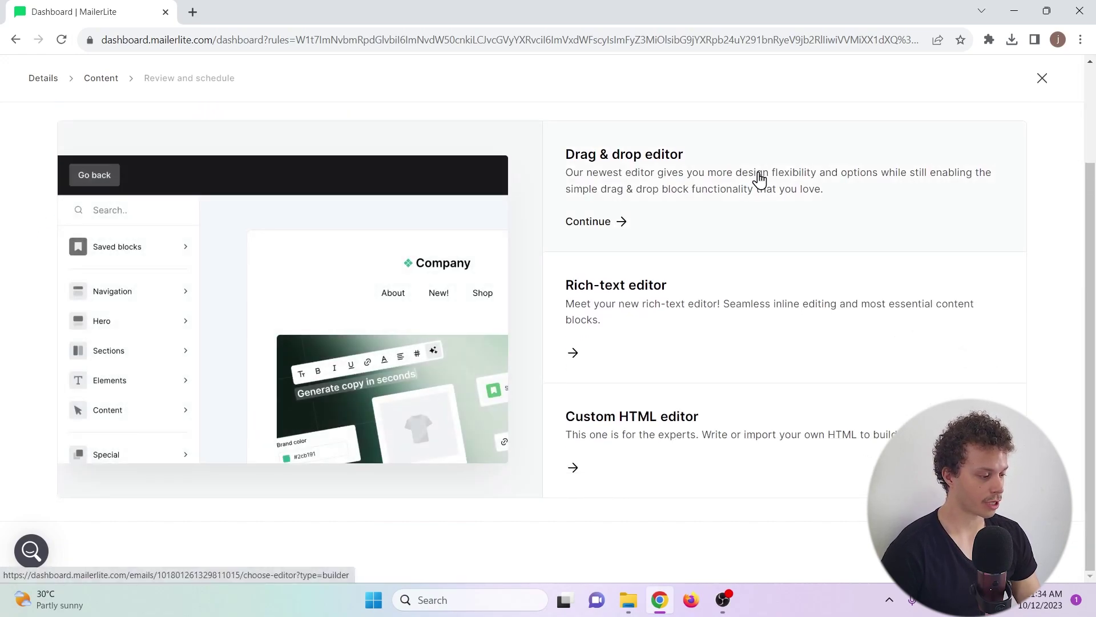
{"action": "mouse_move", "coordinate": [743, 294]}
{"action": "mouse_move", "coordinate": [739, 448]}
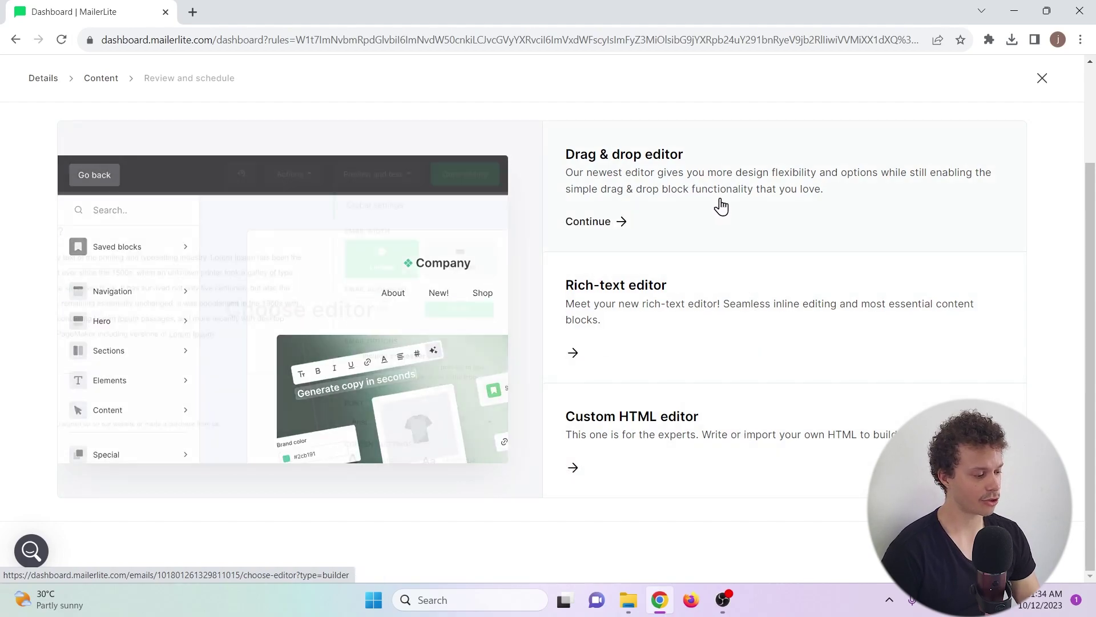
Open the Drag & drop editor, try the card and full-width layouts, and keep the boxed layout.
{"action": "left_click", "coordinate": [694, 197]}
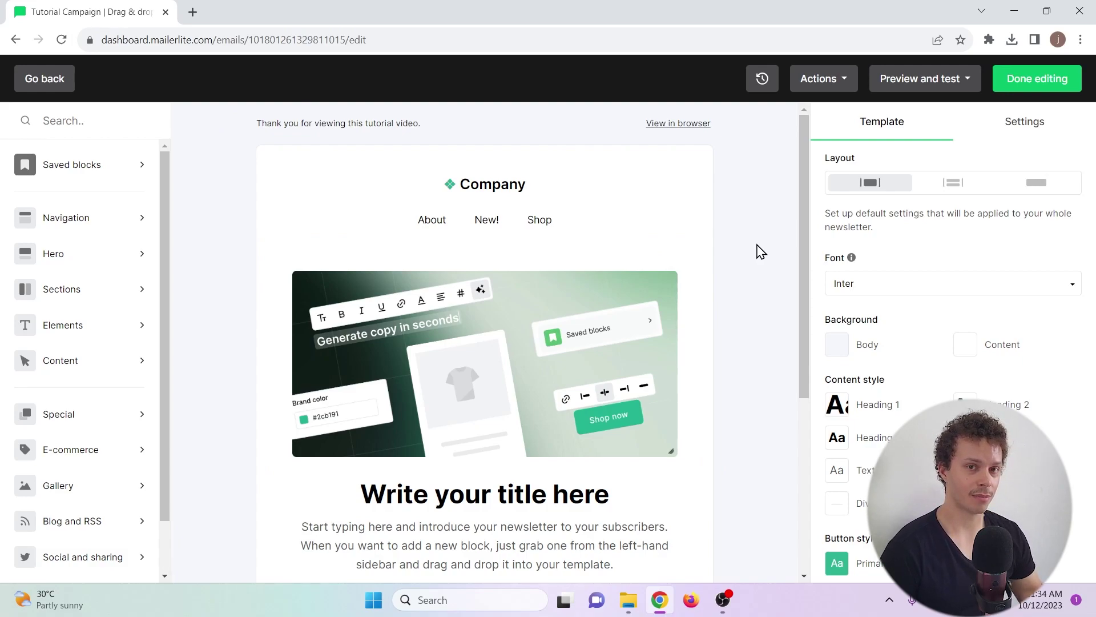
{"action": "mouse_move", "coordinate": [806, 201]}
{"action": "left_mouse_down"}
{"action": "mouse_move", "coordinate": [808, 362]}
{"action": "mouse_move", "coordinate": [795, 354]}
{"action": "mouse_move", "coordinate": [795, 216]}
{"action": "left_mouse_up"}
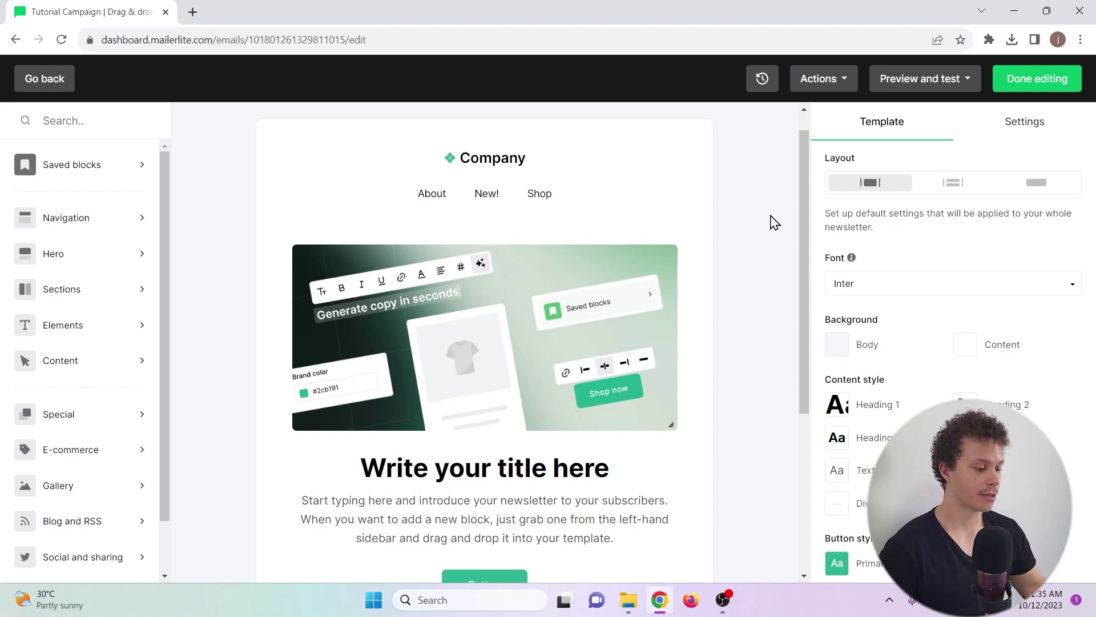
{"action": "left_click", "coordinate": [963, 181]}
{"action": "left_click", "coordinate": [1026, 191]}
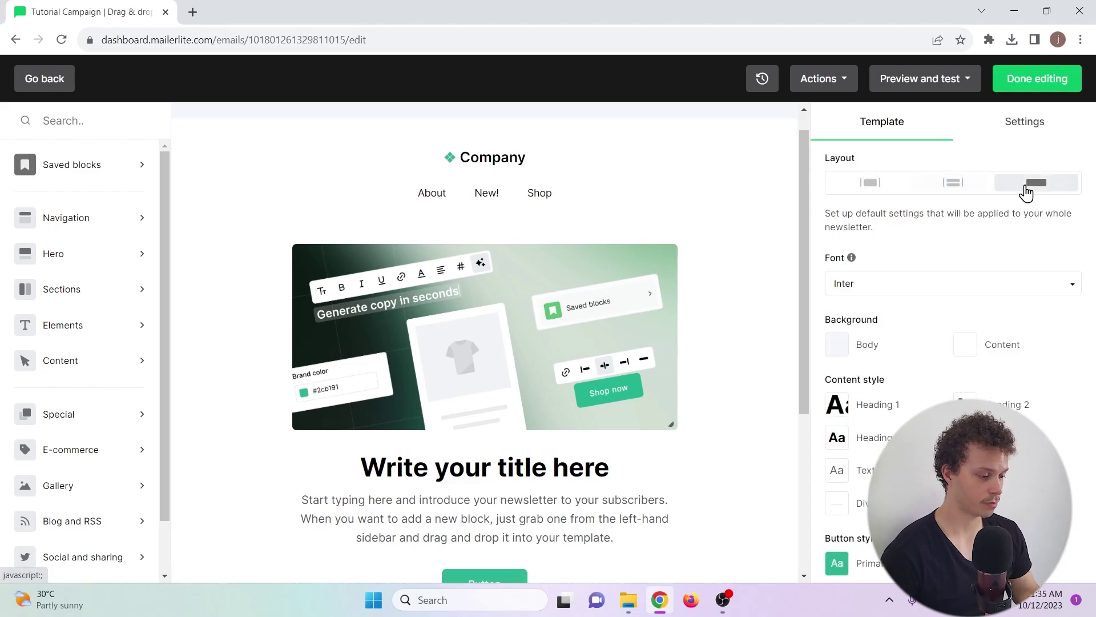
{"action": "left_click", "coordinate": [879, 183]}
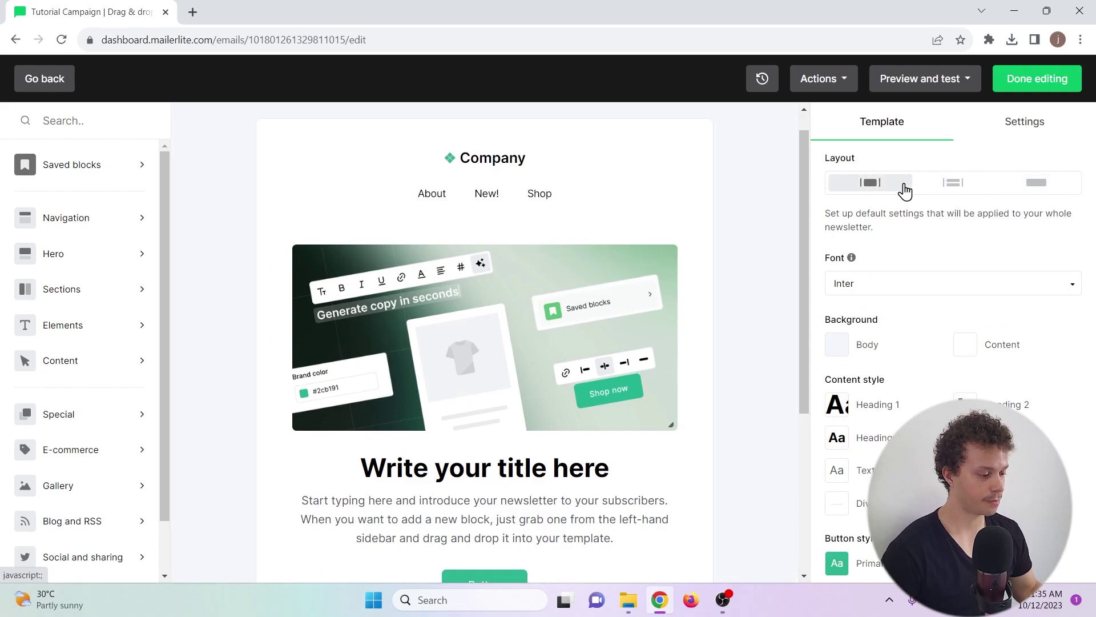
{"action": "scroll", "coordinate": [914, 285], "scroll_direction": "down", "scroll_amount": 1}
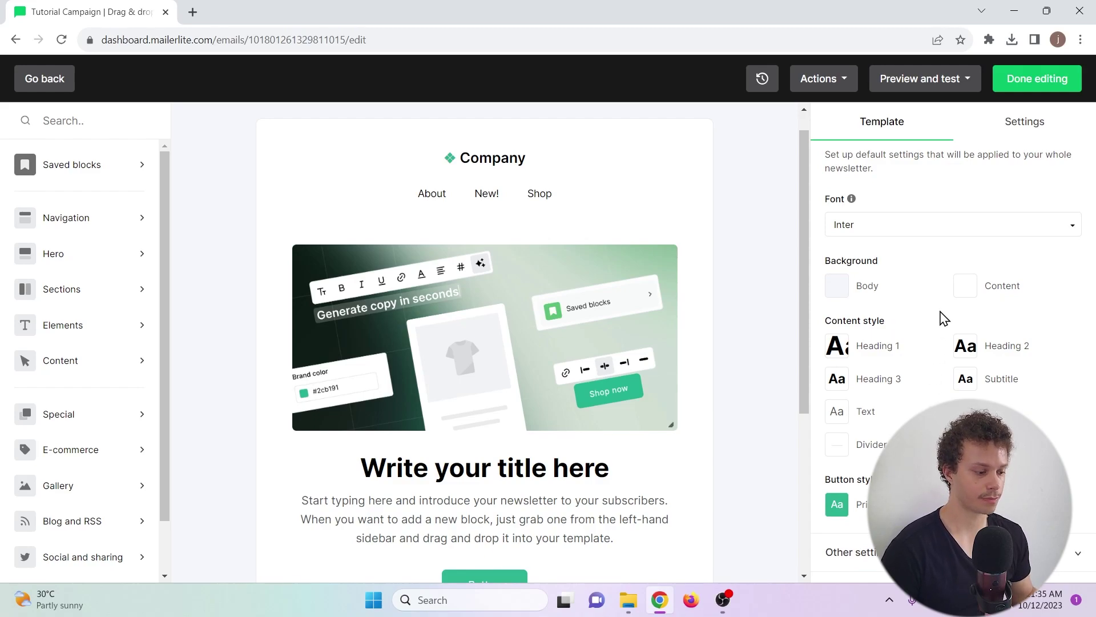
Review the Brand settings, Menu items and Social links groups in the Settings panel.
{"action": "left_click", "coordinate": [1051, 133]}
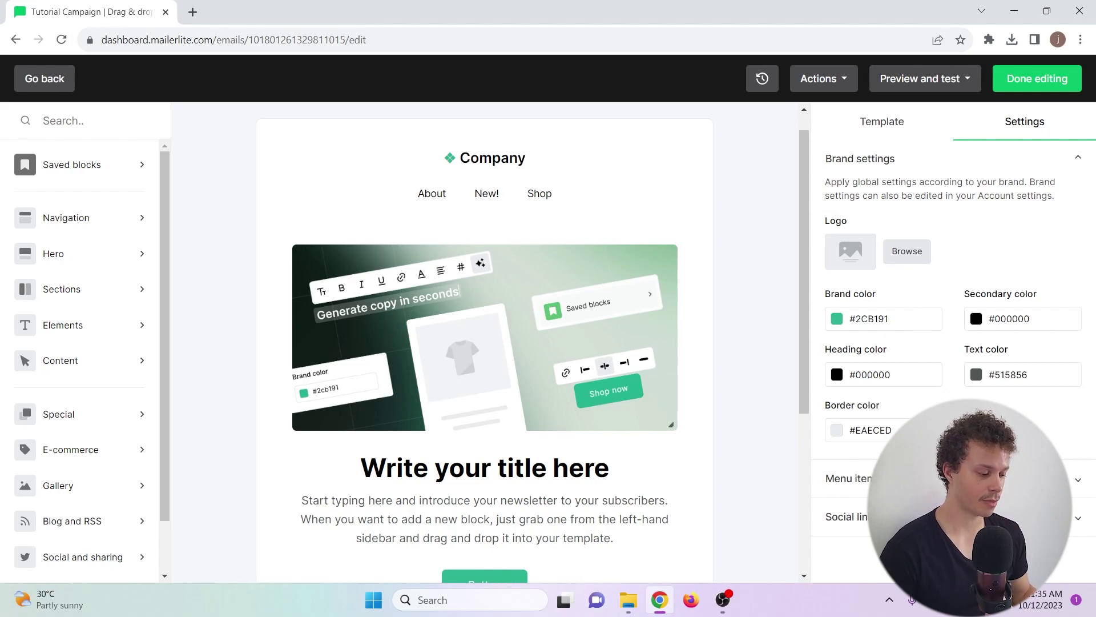
{"action": "left_click", "coordinate": [925, 478]}
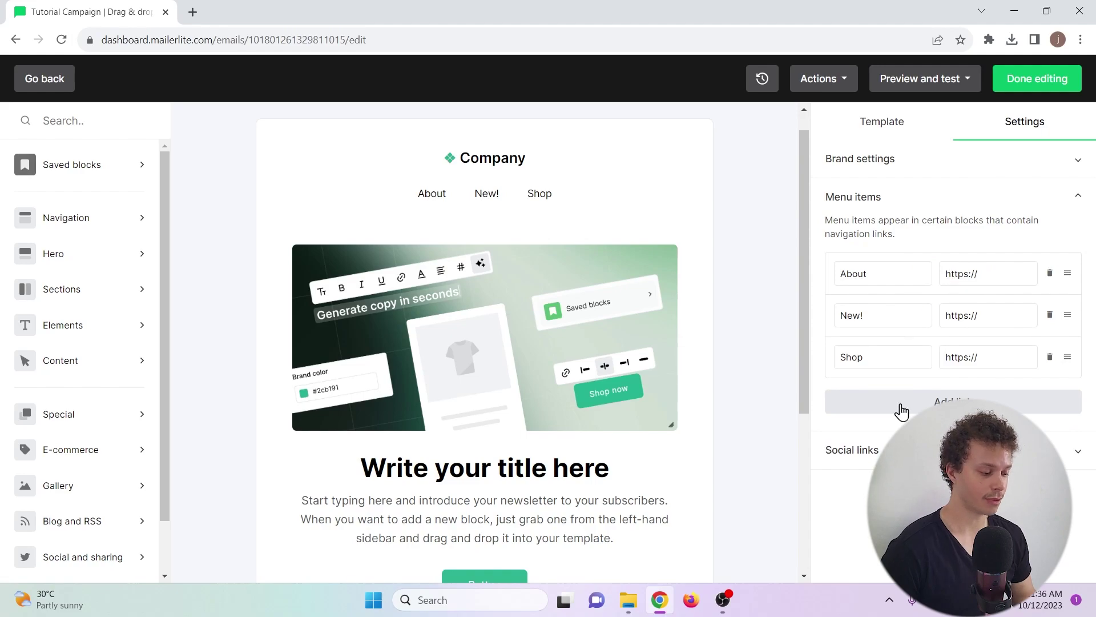
{"action": "left_click", "coordinate": [942, 450]}
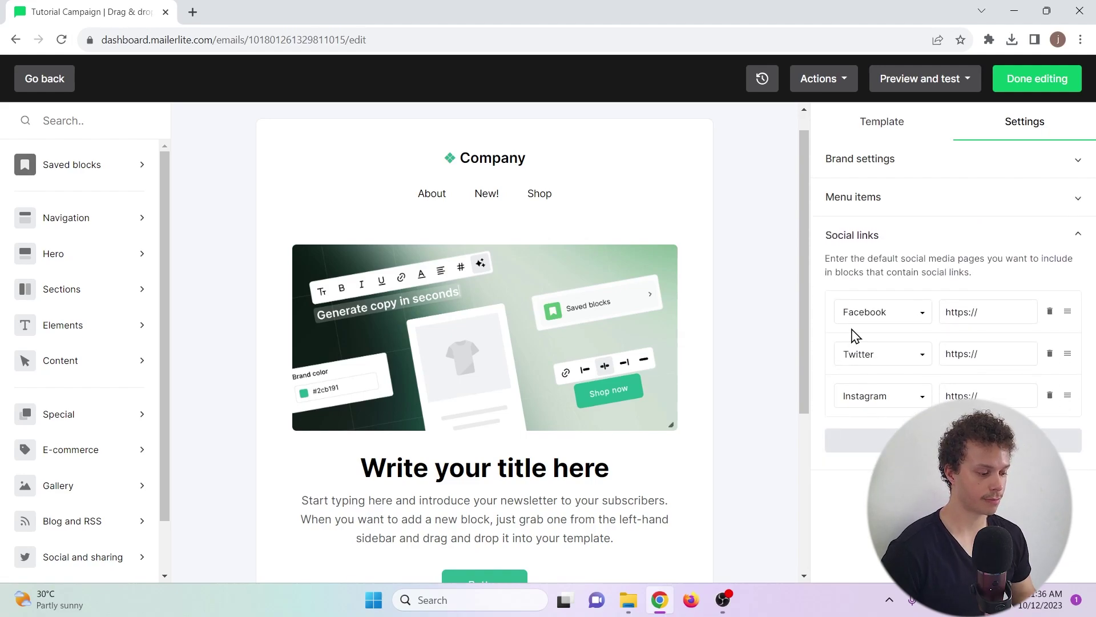
{"action": "left_click", "coordinate": [1045, 234]}
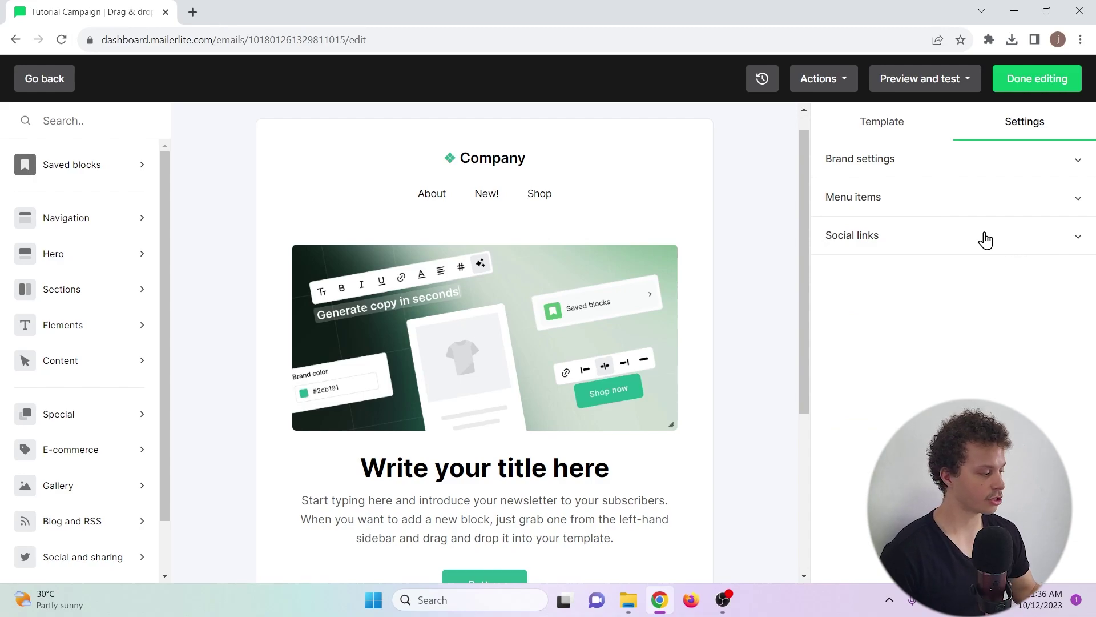
{"action": "left_click_drag", "start_coordinate": [802, 158], "coordinate": [802, 143]}
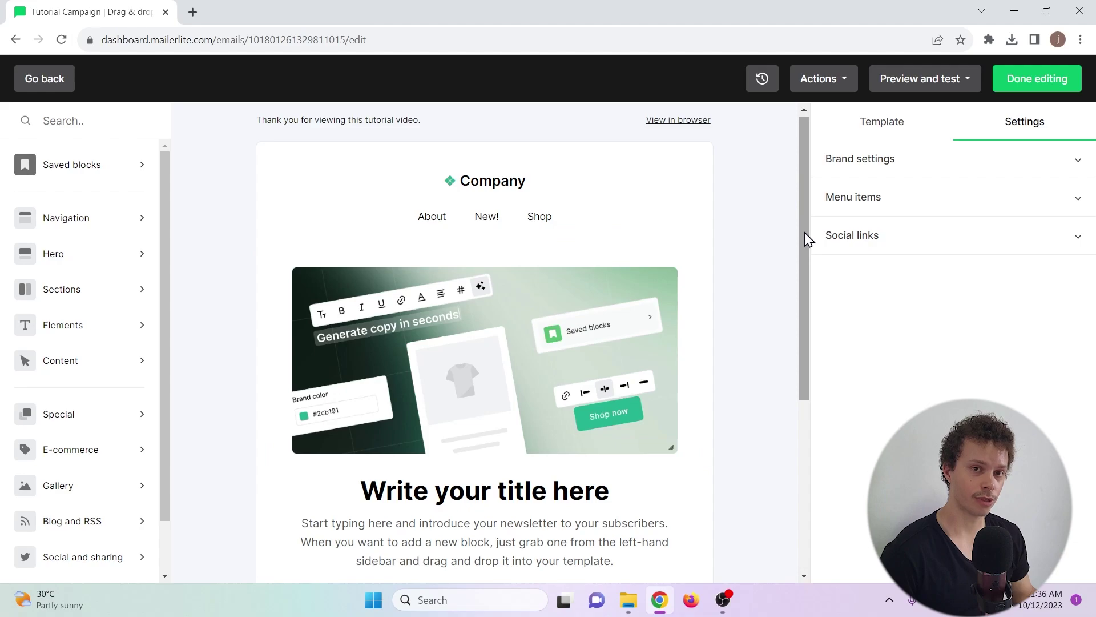
Inspect the Company logo and navigation block, then delete it.
{"action": "mouse_move", "coordinate": [318, 343]}
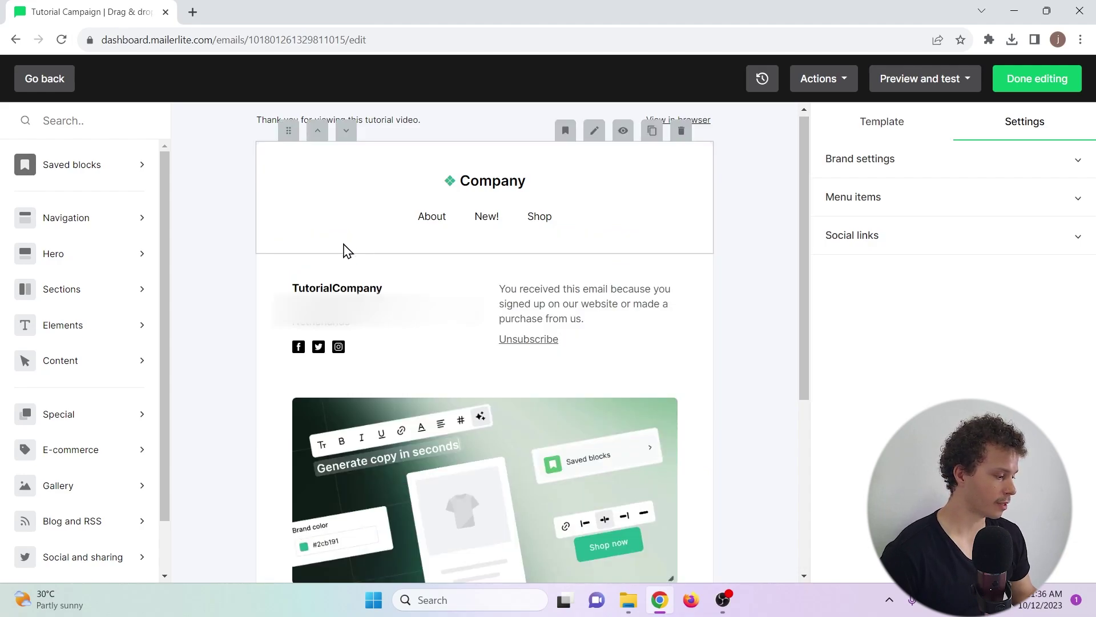
{"action": "left_click", "coordinate": [346, 132]}
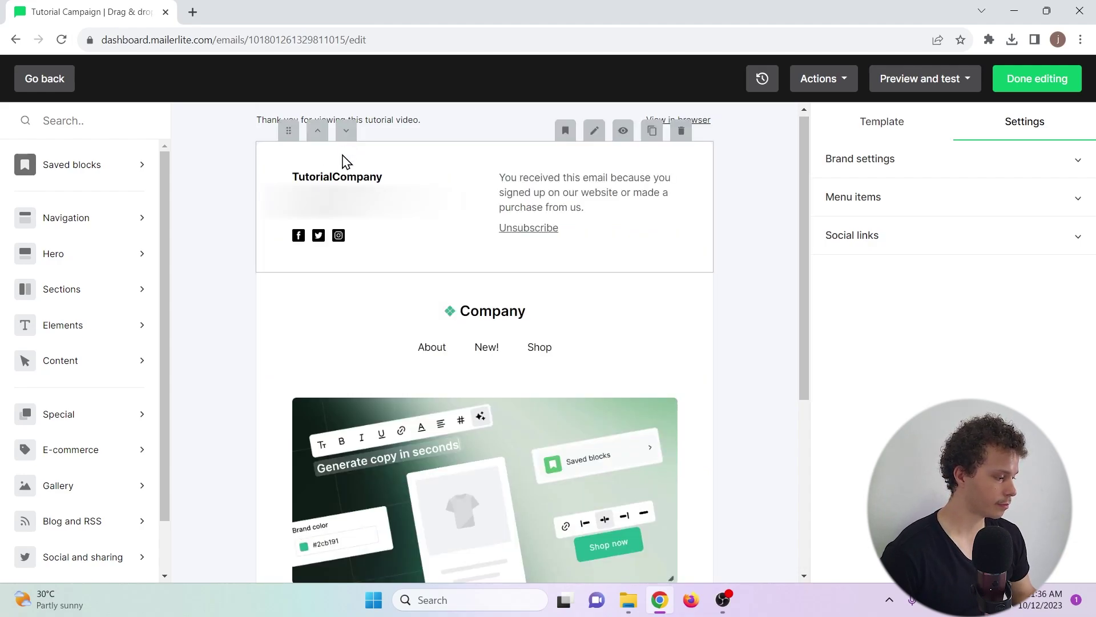
{"action": "left_click", "coordinate": [591, 263]}
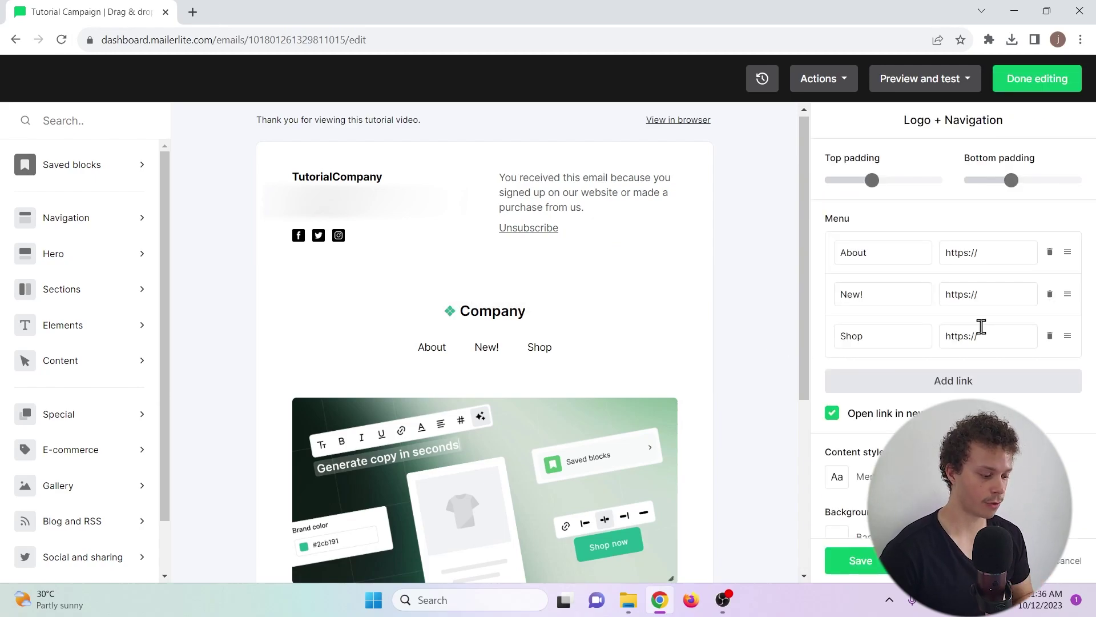
{"action": "mouse_move", "coordinate": [580, 350]}
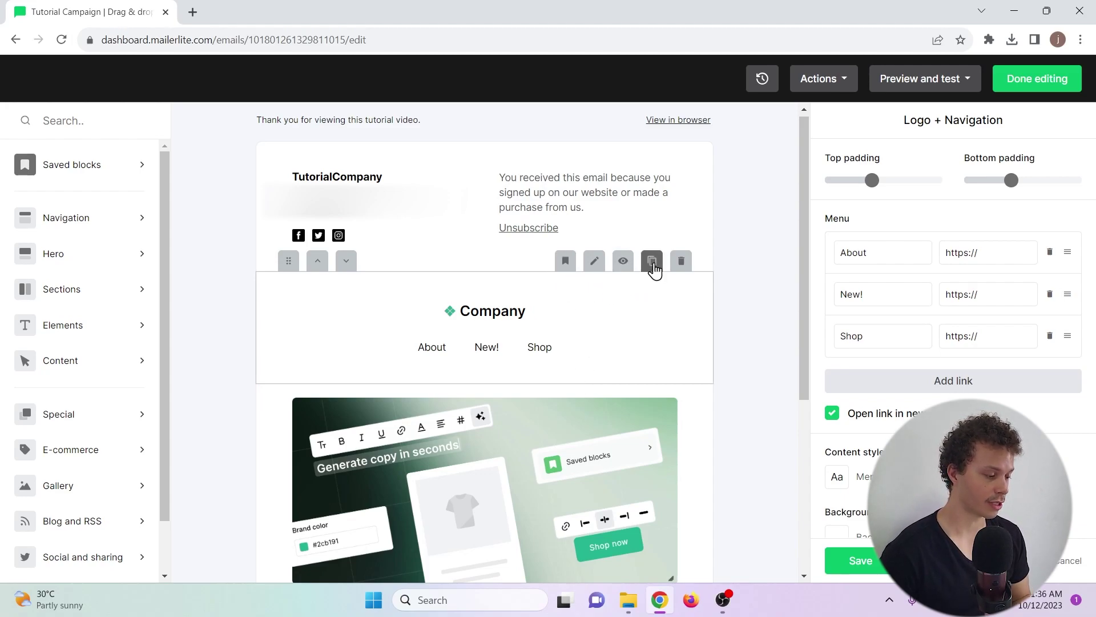
{"action": "left_click", "coordinate": [681, 263]}
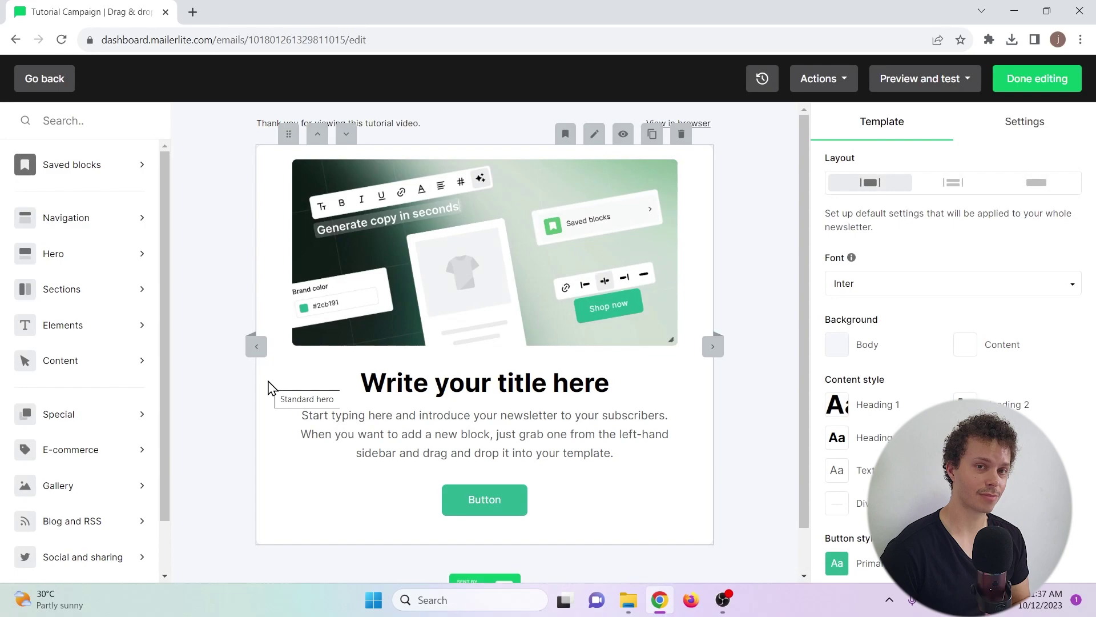
Replace the old hero with a Standard hero and add a Text element below it.
{"action": "left_click", "coordinate": [680, 134]}
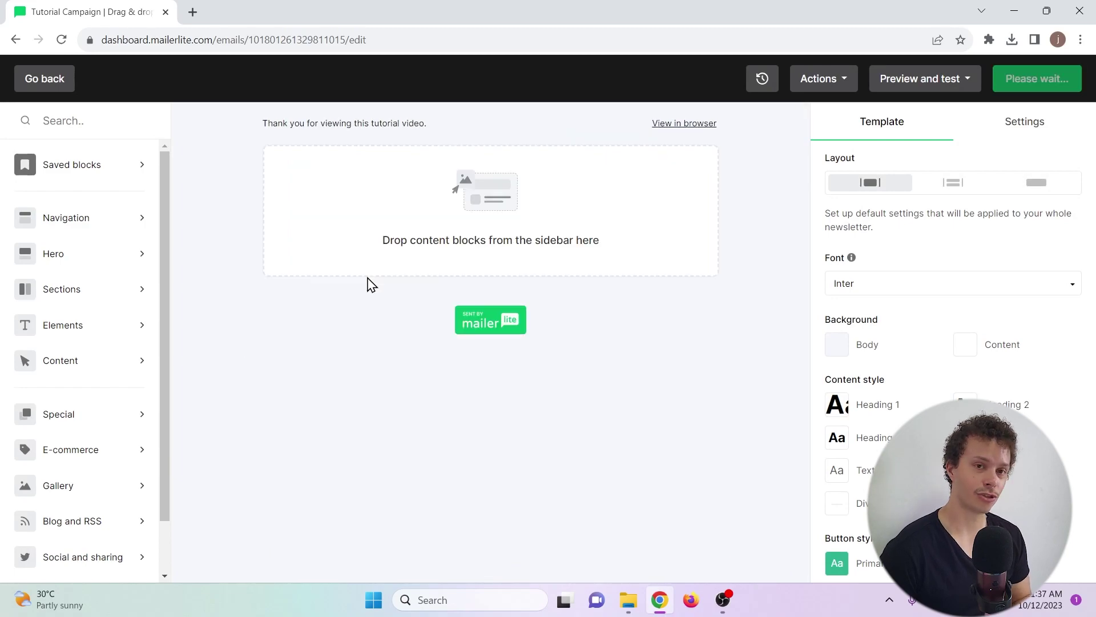
{"action": "mouse_move", "coordinate": [98, 257]}
{"action": "left_click_drag", "start_coordinate": [244, 196], "coordinate": [287, 291]}
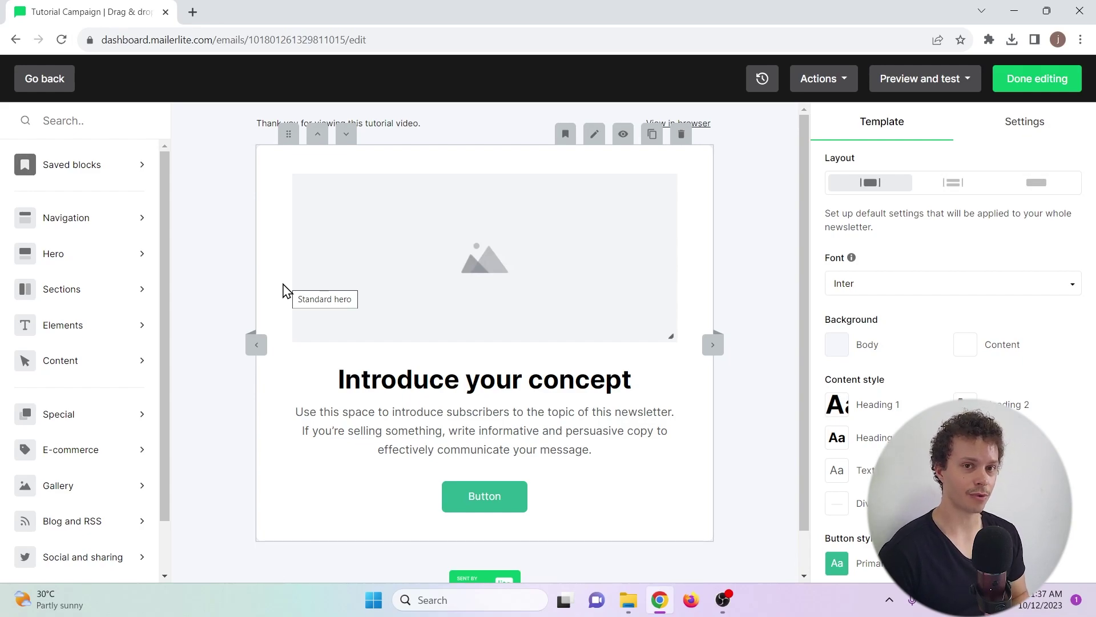
{"action": "mouse_move", "coordinate": [115, 325]}
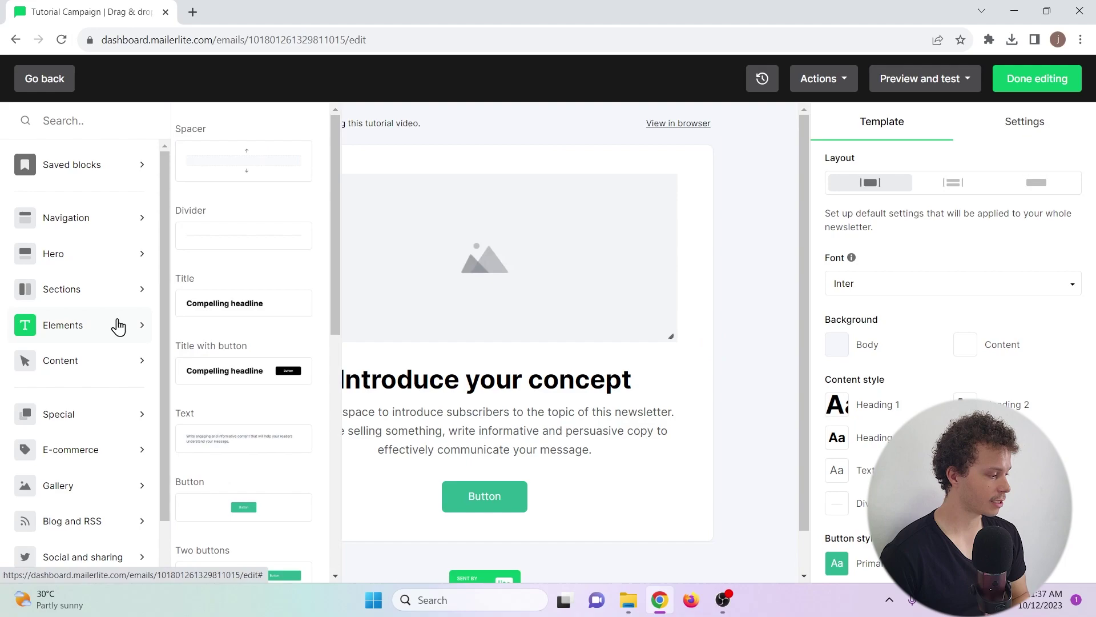
{"action": "left_click", "coordinate": [276, 294]}
Preview the available Footer layouts and close them without adding one.
{"action": "scroll", "coordinate": [228, 365], "scroll_direction": "down", "scroll_amount": 2}
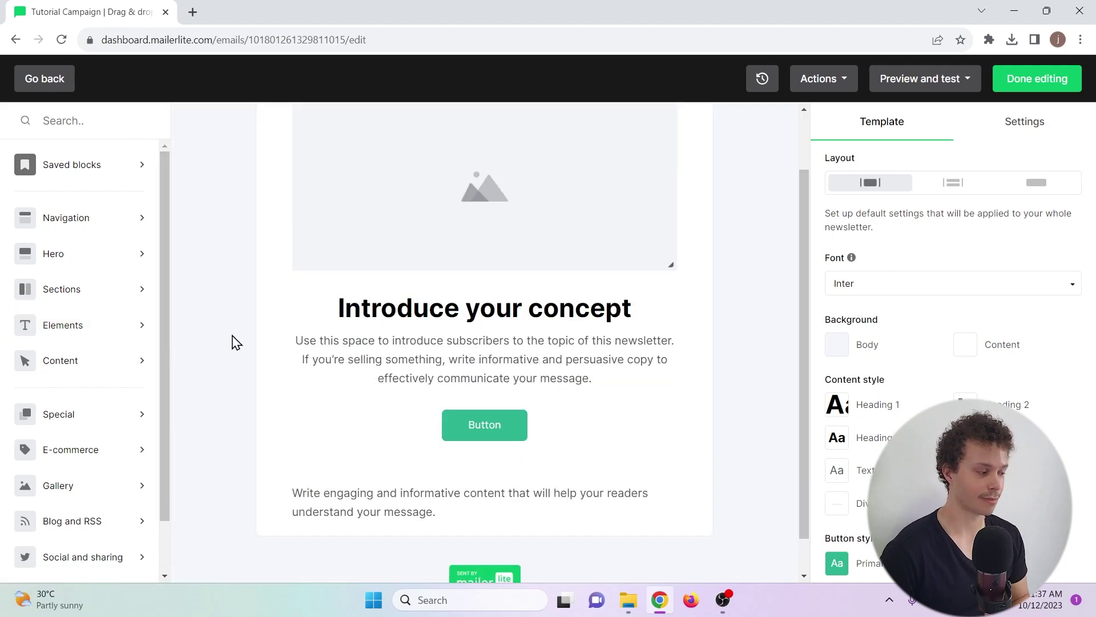
{"action": "scroll", "coordinate": [231, 366], "scroll_direction": "up", "scroll_amount": 2}
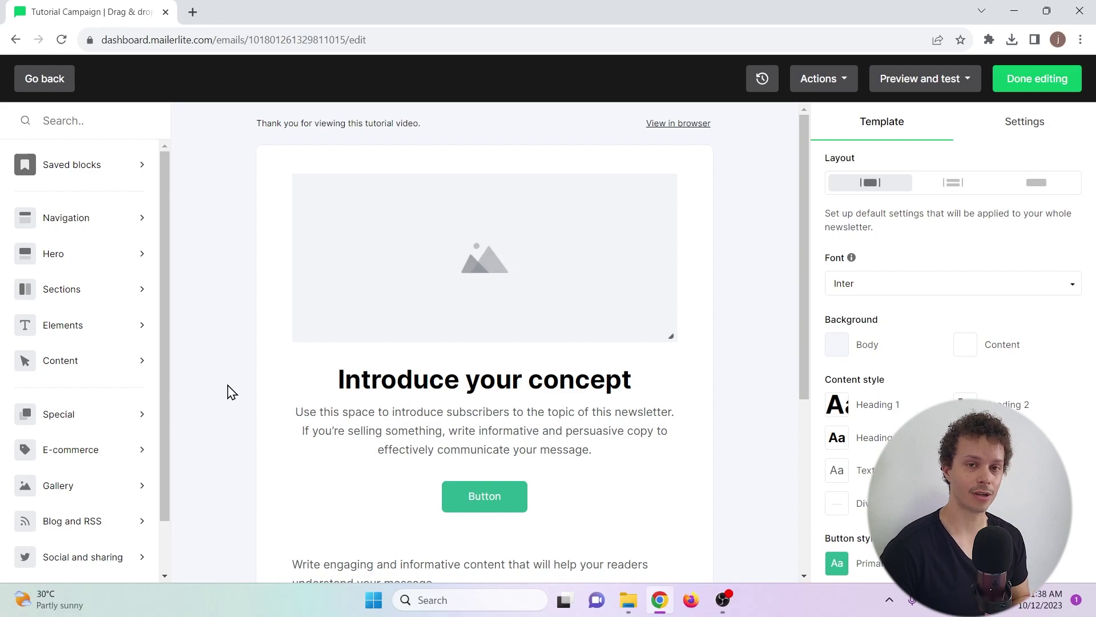
{"action": "scroll", "coordinate": [86, 314], "scroll_direction": "down", "scroll_amount": 1}
{"action": "mouse_move", "coordinate": [86, 313]}
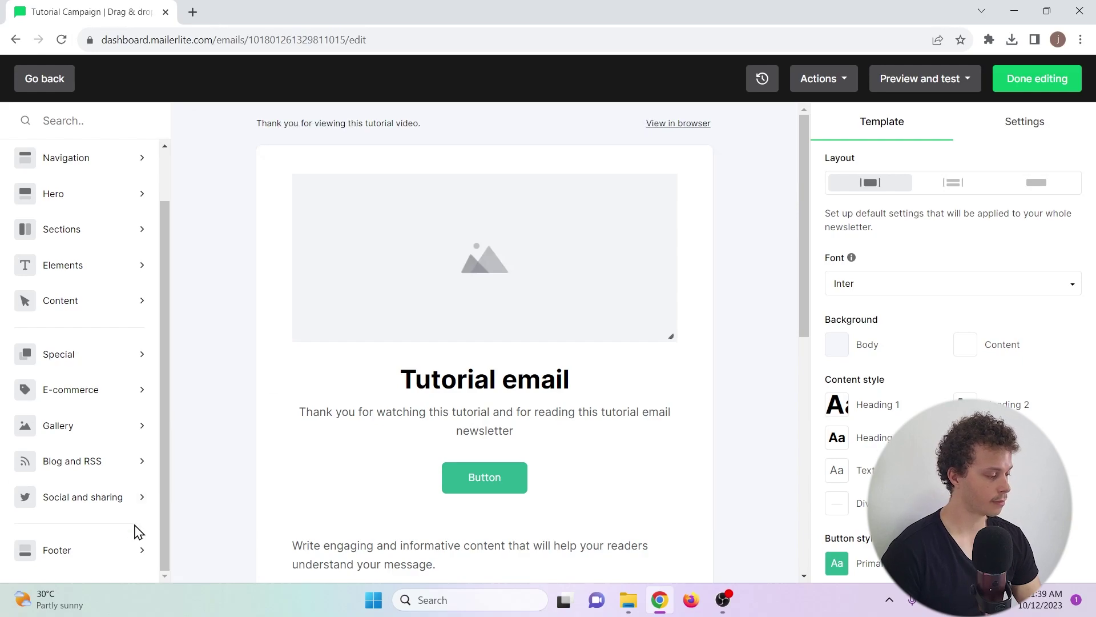
{"action": "left_click", "coordinate": [117, 548]}
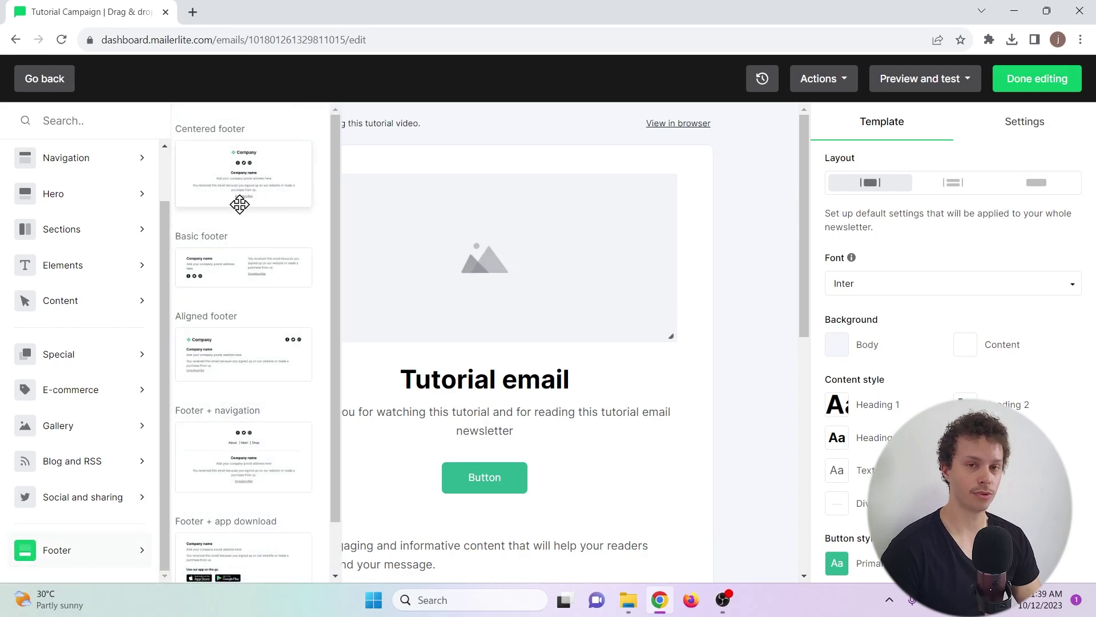
{"action": "left_click", "coordinate": [729, 243]}
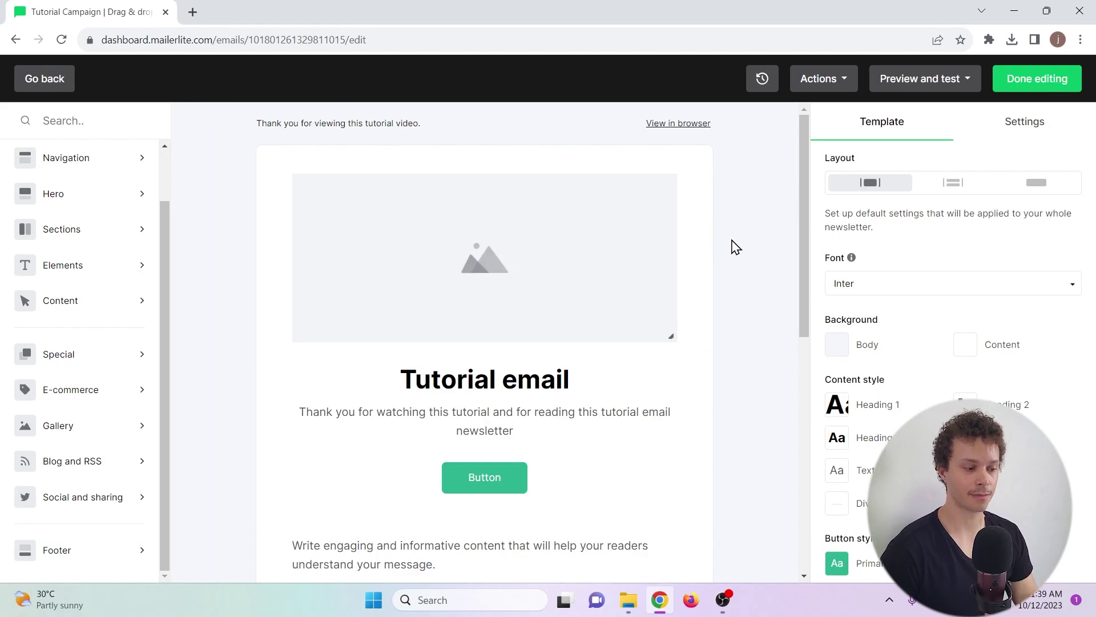
Finish editing and schedule sending based on timezones for 2023-10-12 at 11:00.
{"action": "left_click", "coordinate": [1058, 80]}
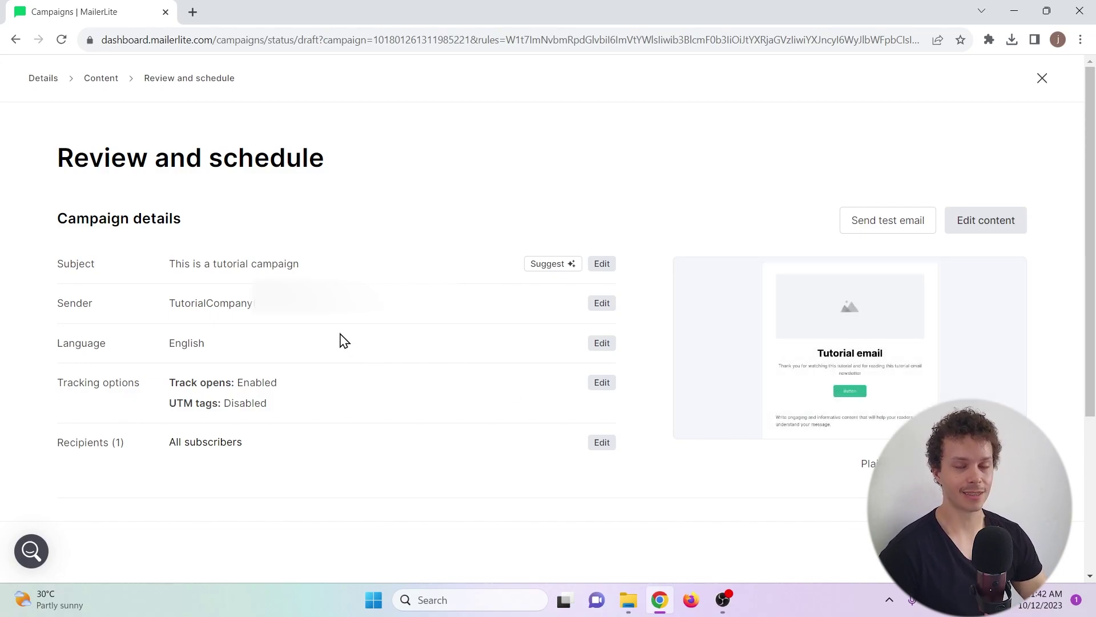
{"action": "scroll", "coordinate": [343, 330], "scroll_direction": "down", "scroll_amount": 4}
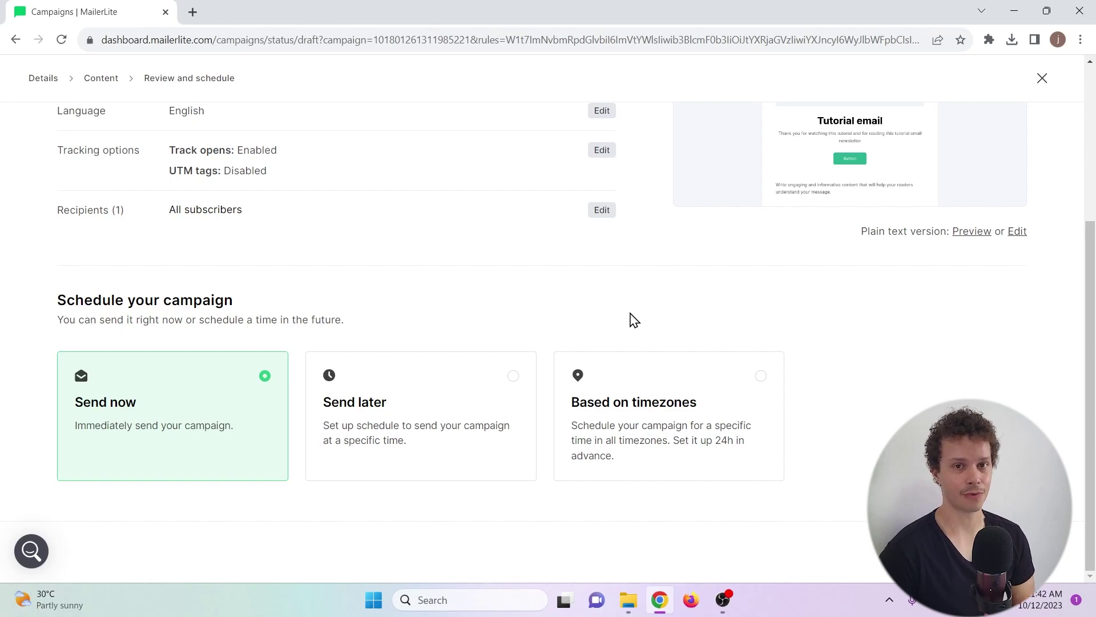
{"action": "left_click", "coordinate": [605, 378]}
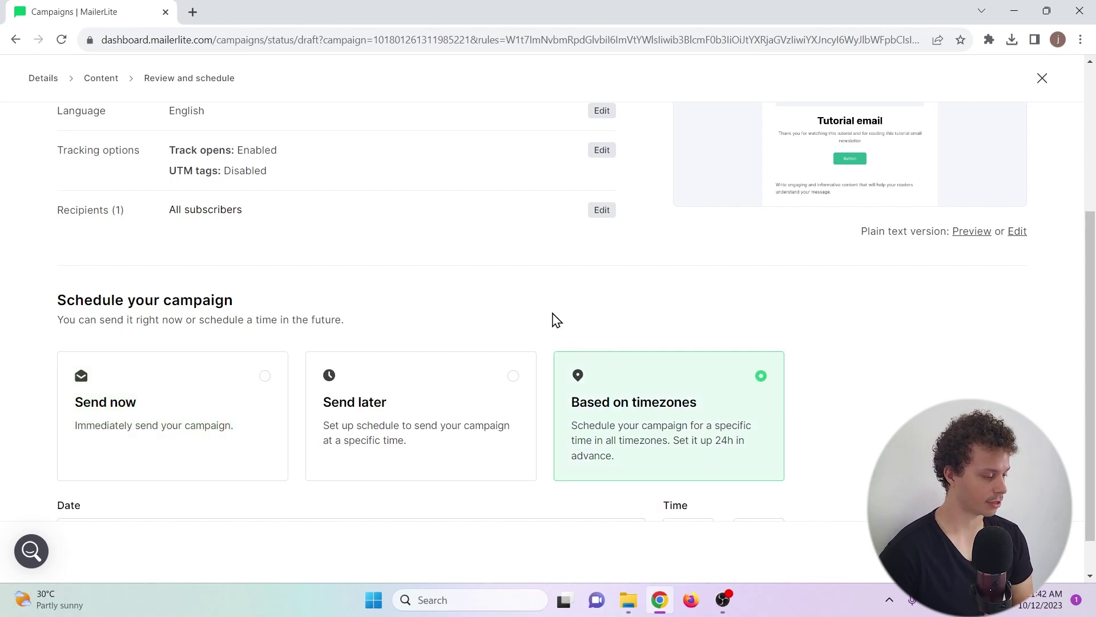
{"action": "scroll", "coordinate": [553, 318], "scroll_direction": "down", "scroll_amount": 1}
{"action": "left_click", "coordinate": [675, 488]}
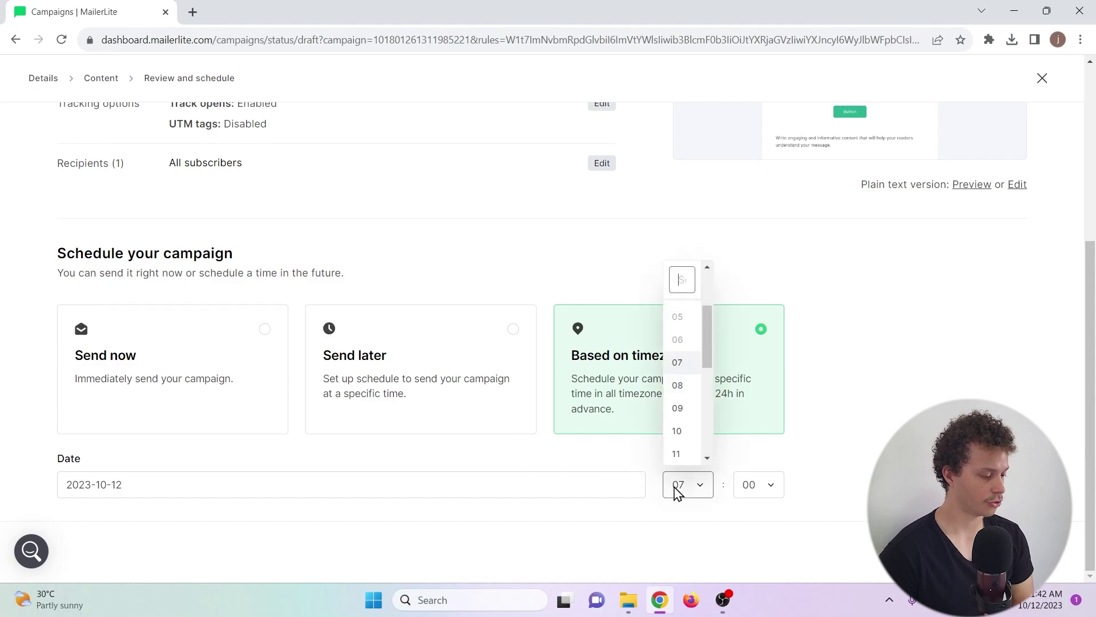
{"action": "left_click", "coordinate": [678, 454]}
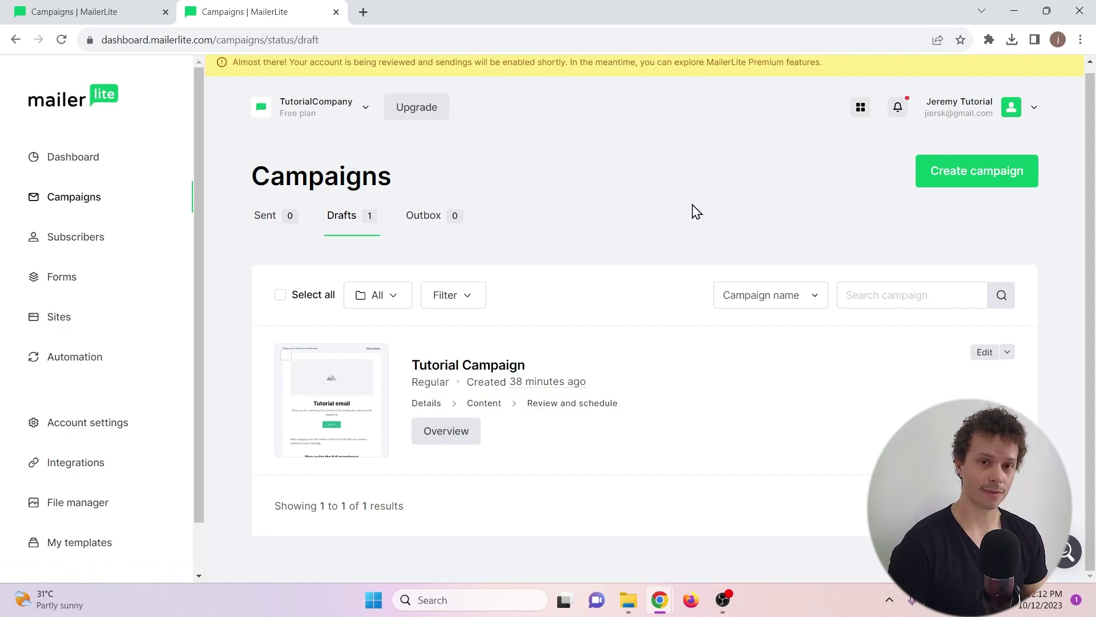
Check the Tutorial Campaign draft's extra actions, then go to its Overview for review and scheduling.
{"action": "left_click", "coordinate": [993, 362]}
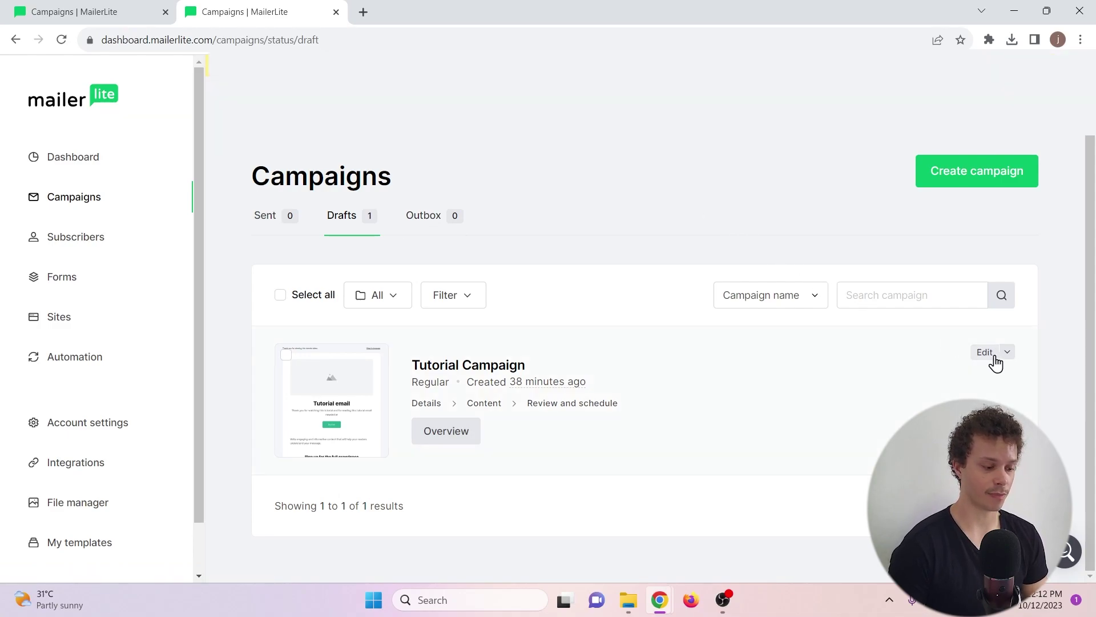
{"action": "left_click", "coordinate": [1008, 353]}
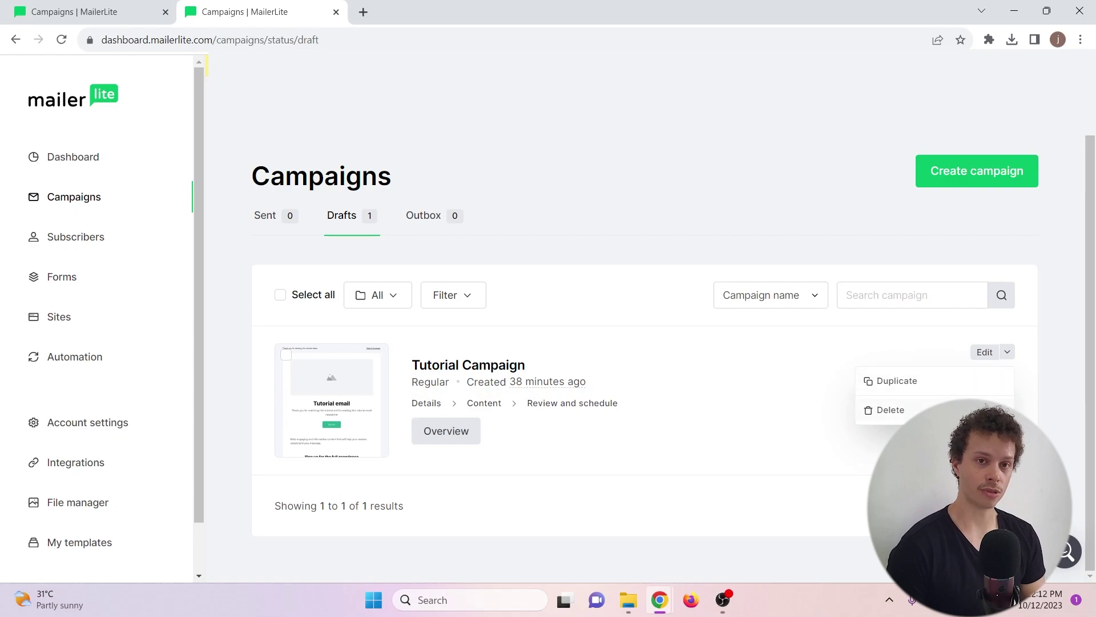
{"action": "left_click", "coordinate": [697, 225]}
{"action": "left_click", "coordinate": [473, 444]}
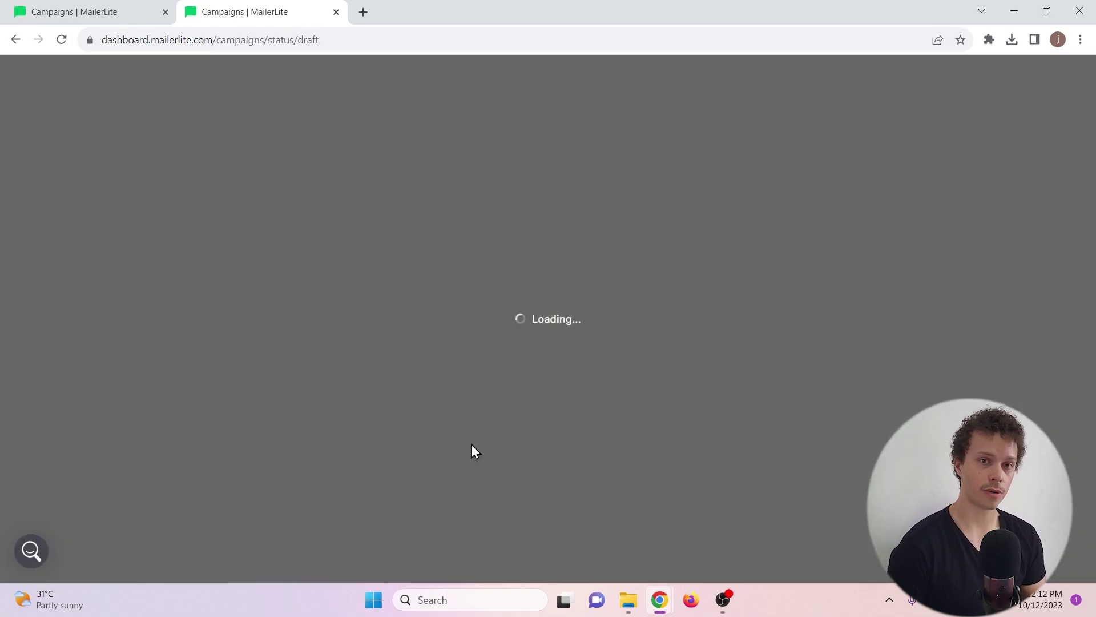